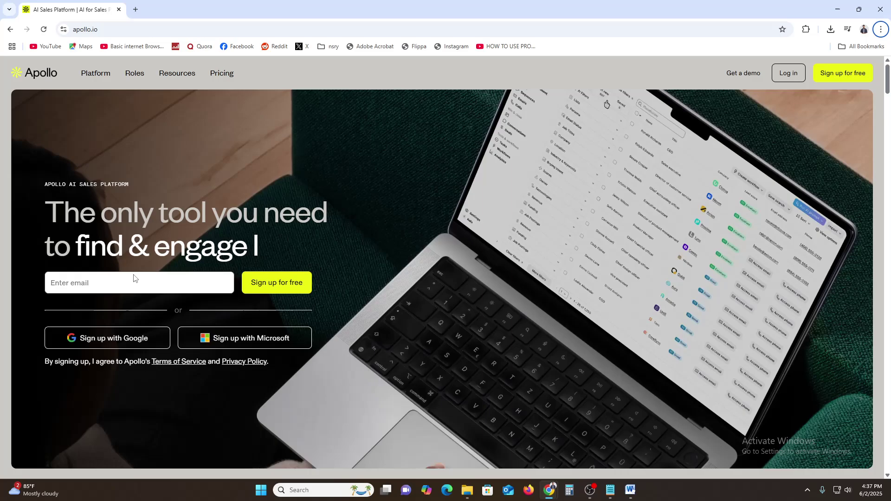
- Sign in to Apollo.io via 'Sign up with Google', choosing the existing Google account and confirming
{"action": "left_click", "coordinate": [92, 284]}
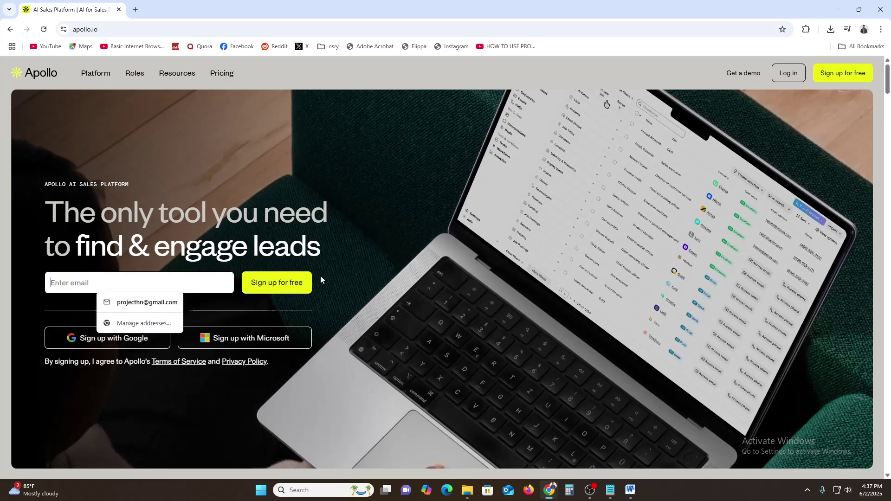
{"action": "left_click", "coordinate": [349, 294]}
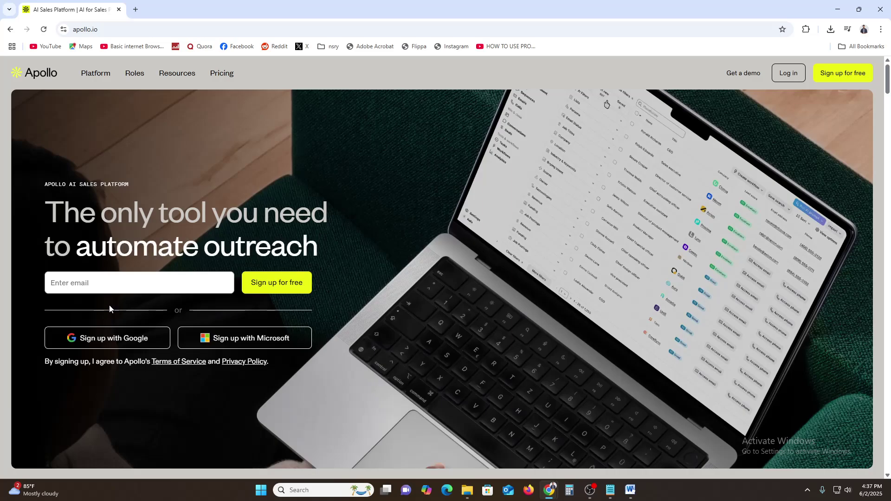
{"action": "left_click", "coordinate": [83, 339]}
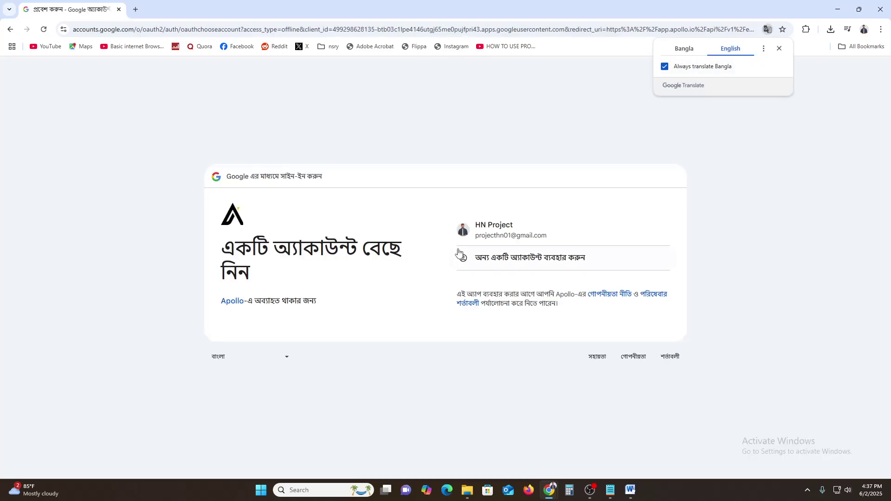
{"action": "left_click", "coordinate": [512, 227]}
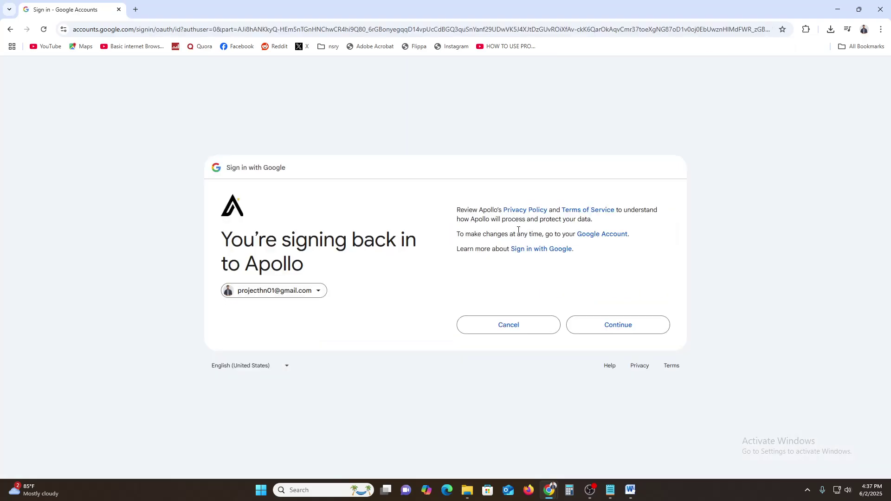
{"action": "left_click", "coordinate": [636, 334]}
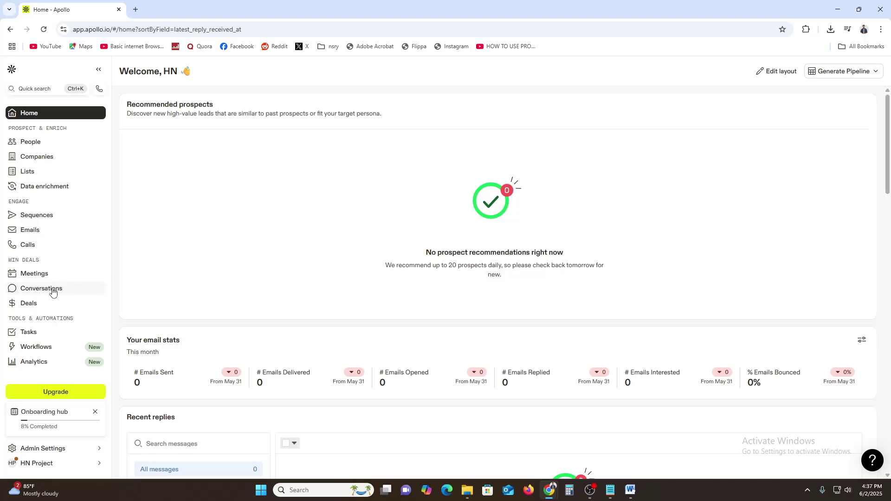
{"action": "left_click_drag", "start_coordinate": [110, 29], "coordinate": [86, 29]}
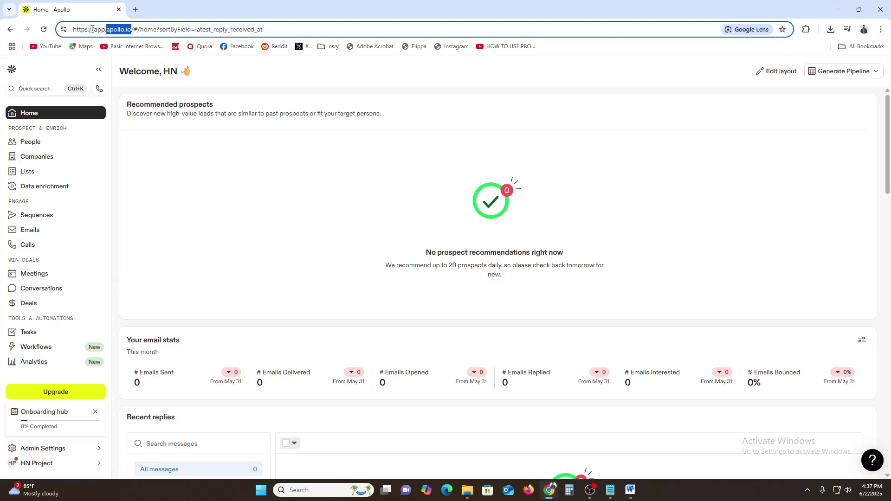
{"action": "left_click", "coordinate": [881, 29]}
{"action": "left_click", "coordinate": [830, 78]}
{"action": "type", "text": "apollo.io"}
{"action": "key", "text": "Return"}
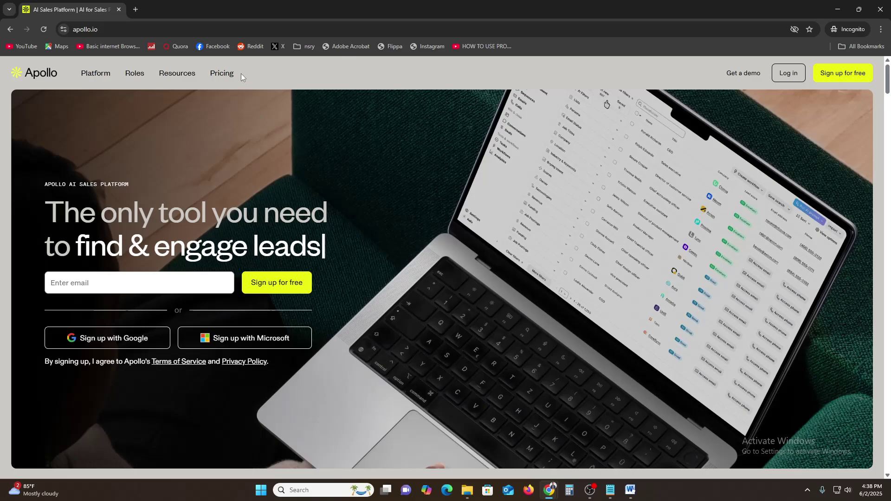
{"action": "left_click", "coordinate": [220, 80]}
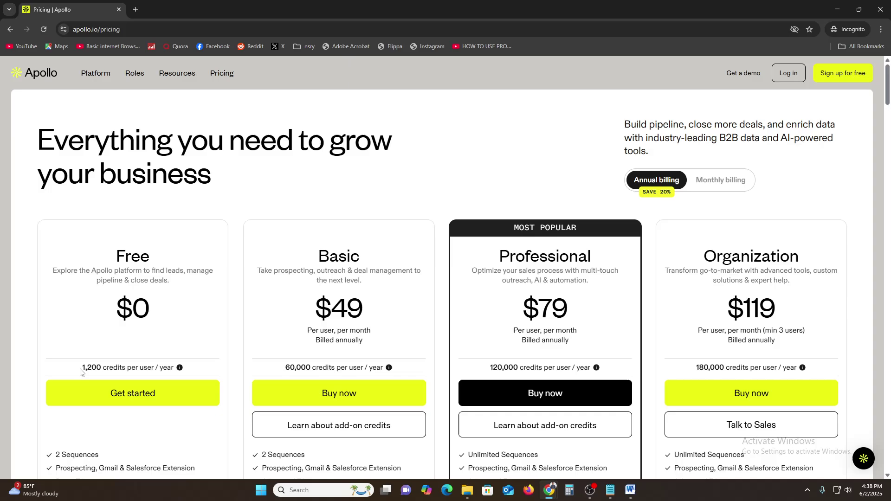
{"action": "left_click_drag", "start_coordinate": [89, 369], "coordinate": [159, 368]}
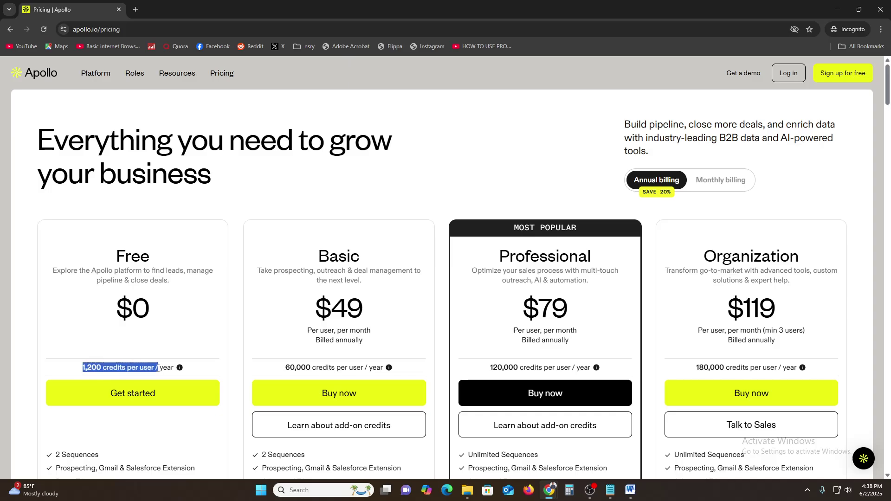
{"action": "left_click", "coordinate": [343, 259]}
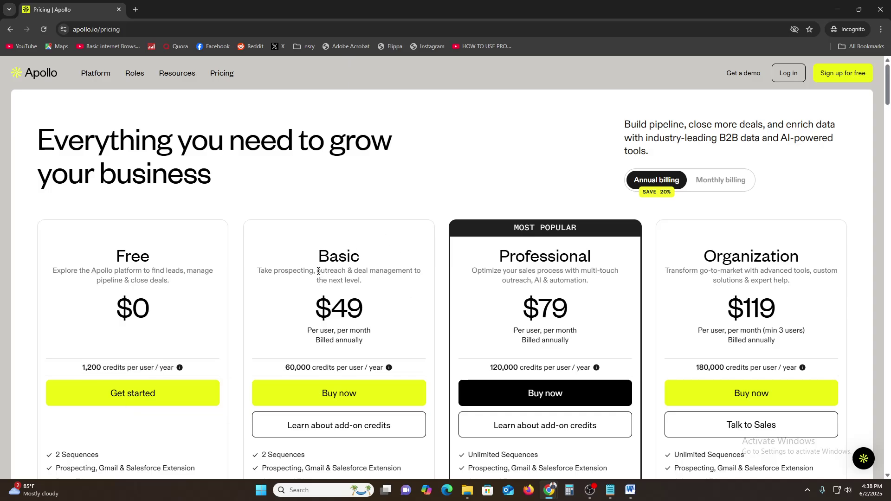
{"action": "left_click_drag", "start_coordinate": [314, 308], "coordinate": [373, 308]}
{"action": "left_click", "coordinate": [320, 356]}
{"action": "left_click_drag", "start_coordinate": [304, 368], "coordinate": [287, 370]}
{"action": "scroll", "coordinate": [323, 359], "scroll_direction": "down", "scroll_amount": 4}
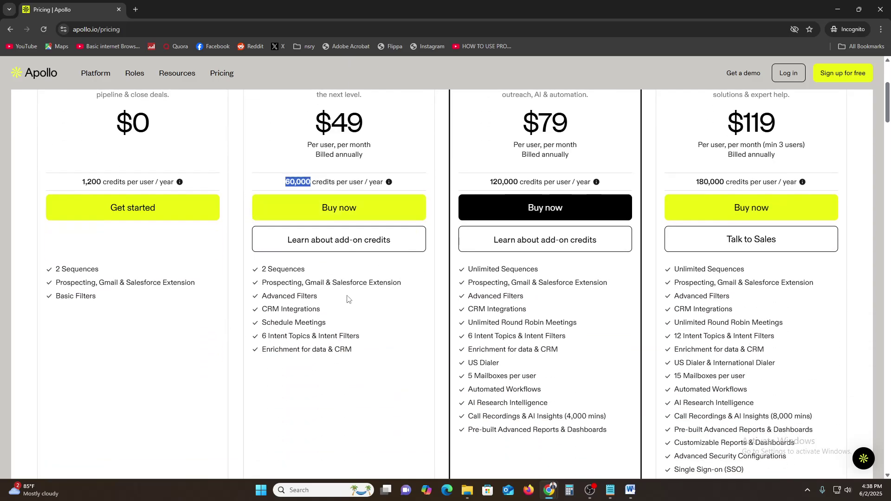
{"action": "left_click_drag", "start_coordinate": [267, 269], "coordinate": [301, 269]}
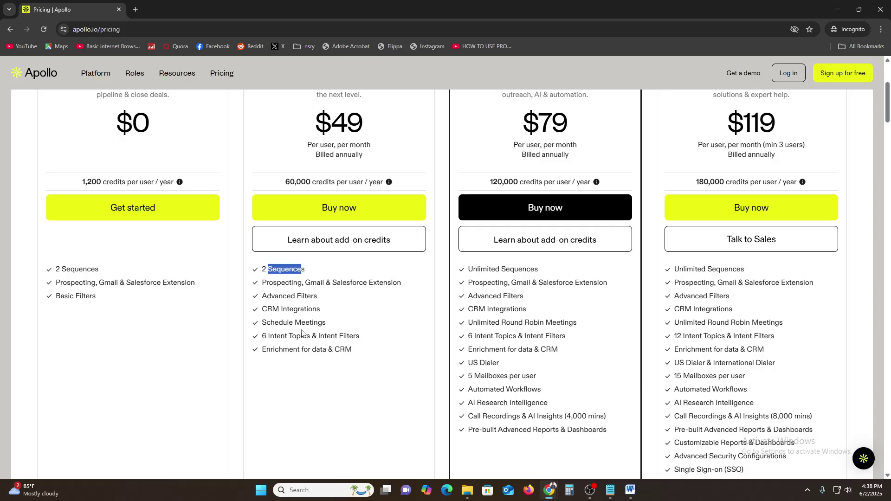
{"action": "scroll", "coordinate": [349, 266], "scroll_direction": "up", "scroll_amount": 1}
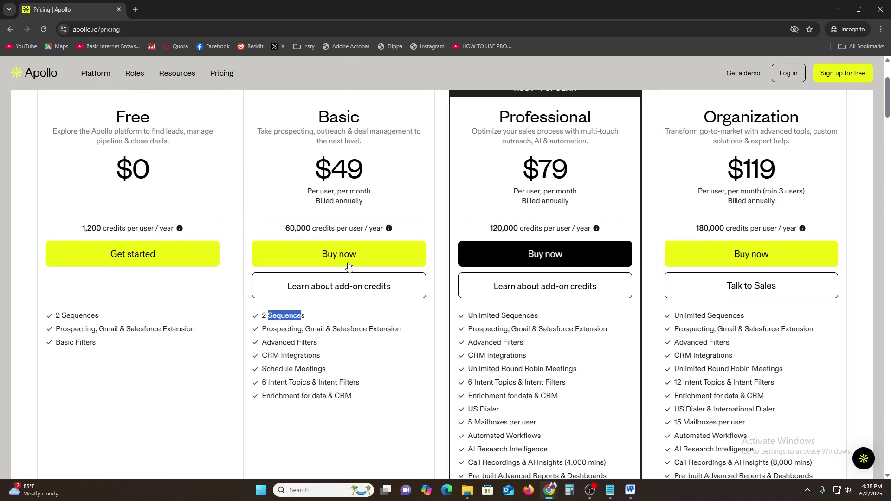
{"action": "scroll", "coordinate": [143, 274], "scroll_direction": "up", "scroll_amount": 2}
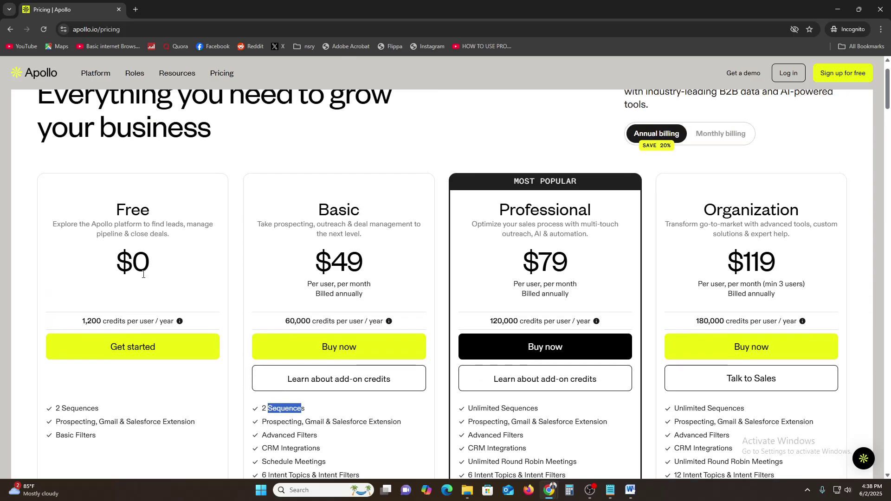
{"action": "scroll", "coordinate": [446, 278], "scroll_direction": "down", "scroll_amount": 3}
{"action": "scroll", "coordinate": [706, 345], "scroll_direction": "up", "scroll_amount": 2}
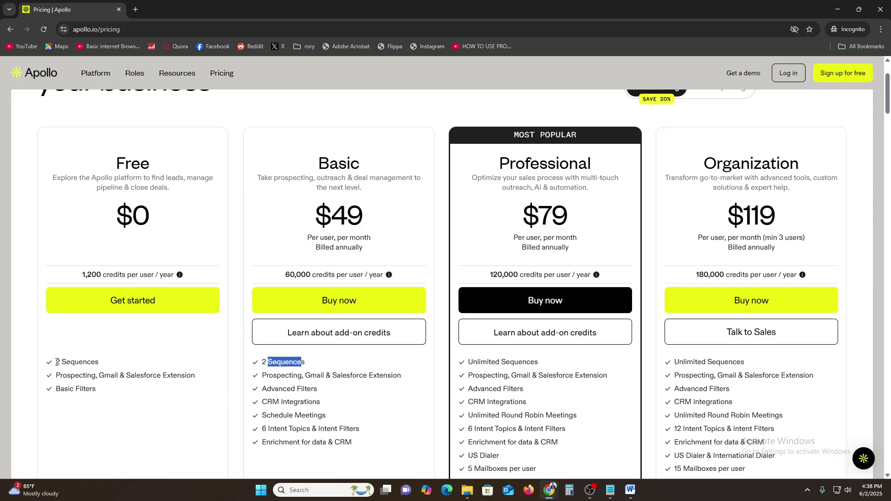
{"action": "left_click_drag", "start_coordinate": [56, 362], "coordinate": [104, 361]}
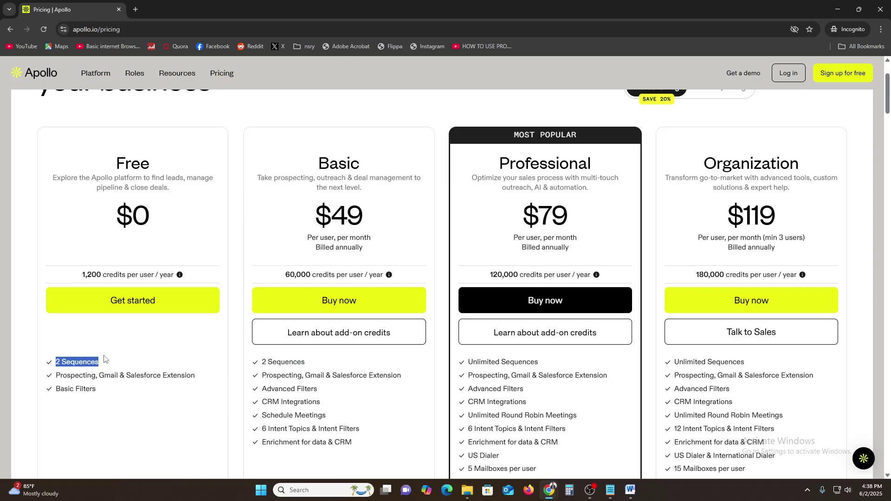
{"action": "left_click", "coordinate": [64, 377]}
{"action": "left_click_drag", "start_coordinate": [123, 377], "coordinate": [190, 375]}
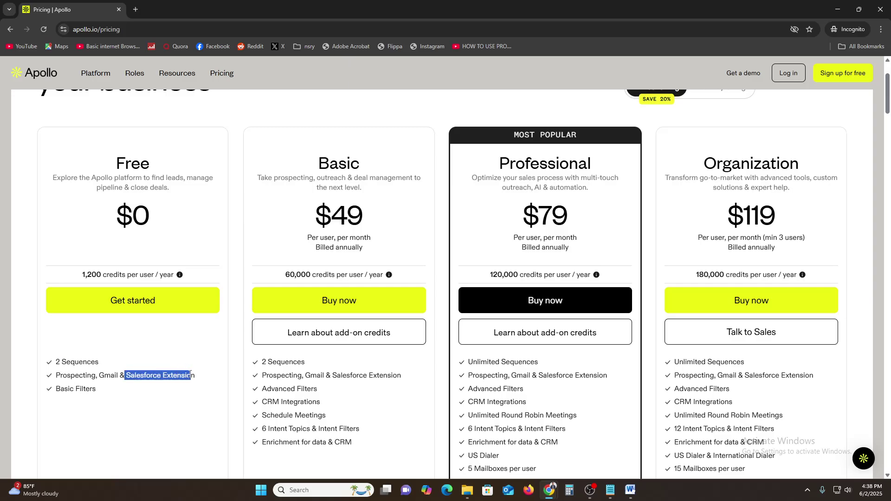
{"action": "left_click_drag", "start_coordinate": [66, 385], "coordinate": [94, 388]}
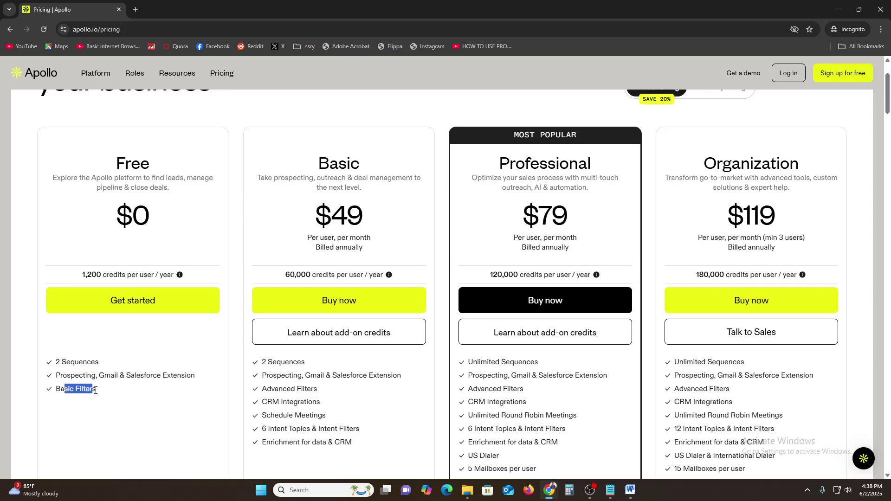
{"action": "left_click", "coordinate": [93, 388]}
{"action": "left_click", "coordinate": [837, 9]}
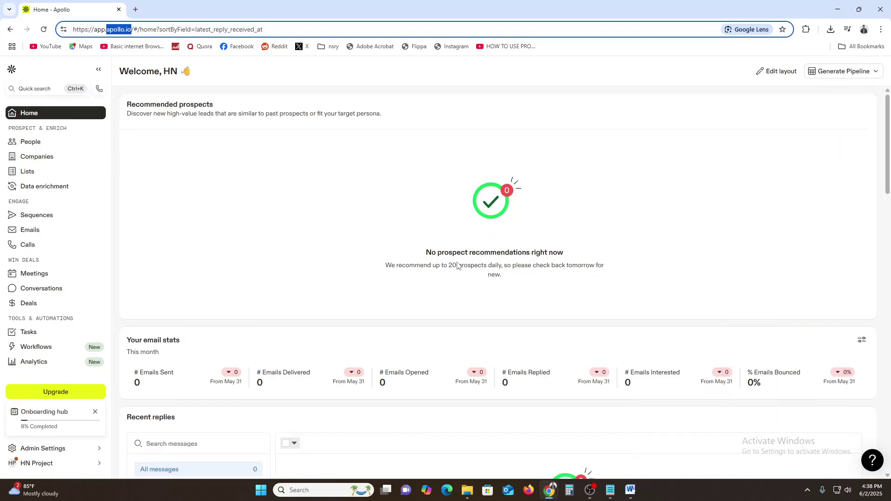
{"action": "scroll", "coordinate": [465, 325], "scroll_direction": "down", "scroll_amount": 1}
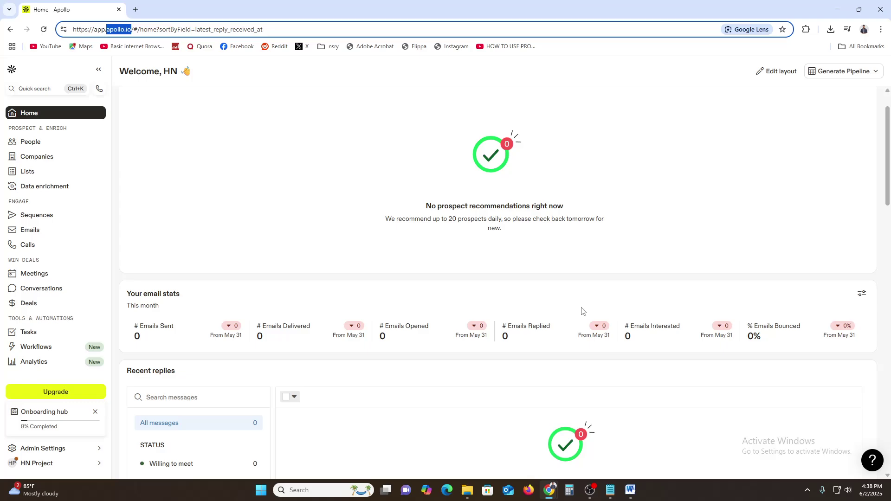
{"action": "left_click", "coordinate": [392, 173]}
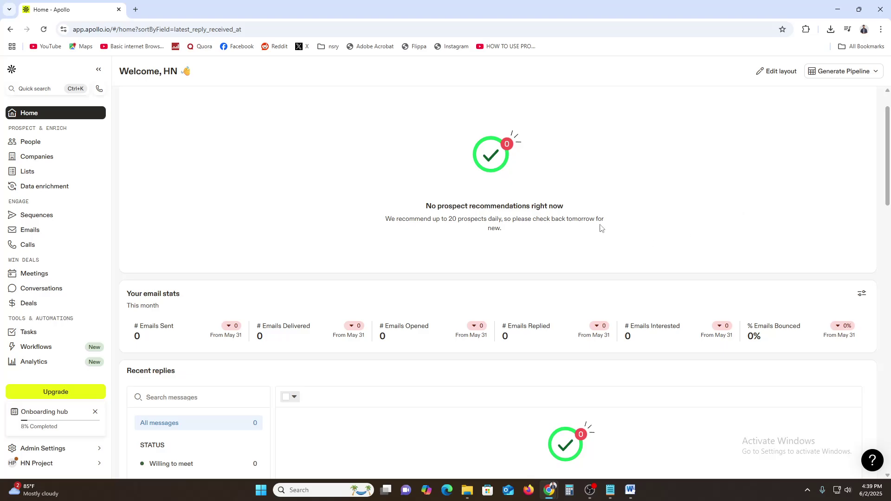
{"action": "triple_click", "coordinate": [27, 129]}
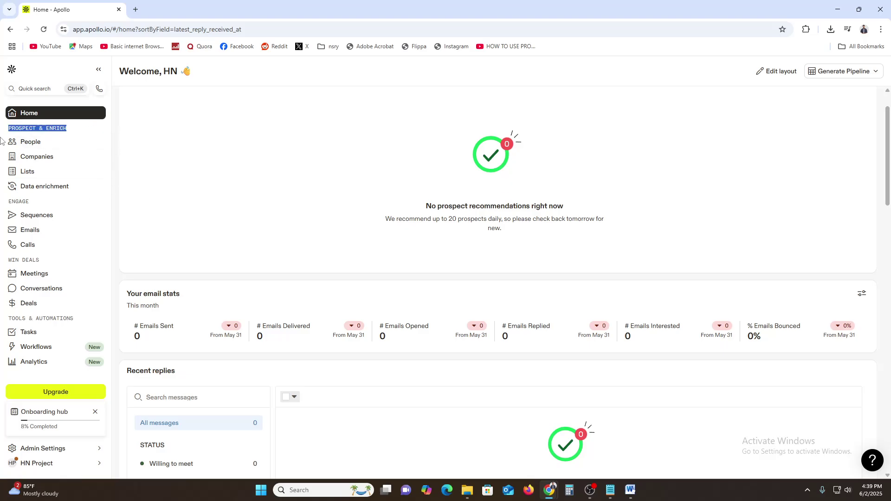
{"action": "left_click", "coordinate": [17, 202]}
{"action": "double_click", "coordinate": [17, 202]}
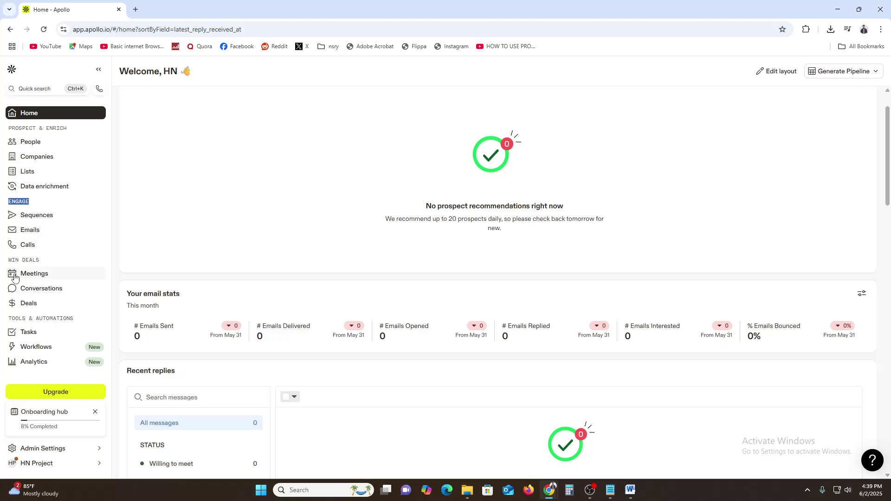
{"action": "double_click", "coordinate": [19, 258]}
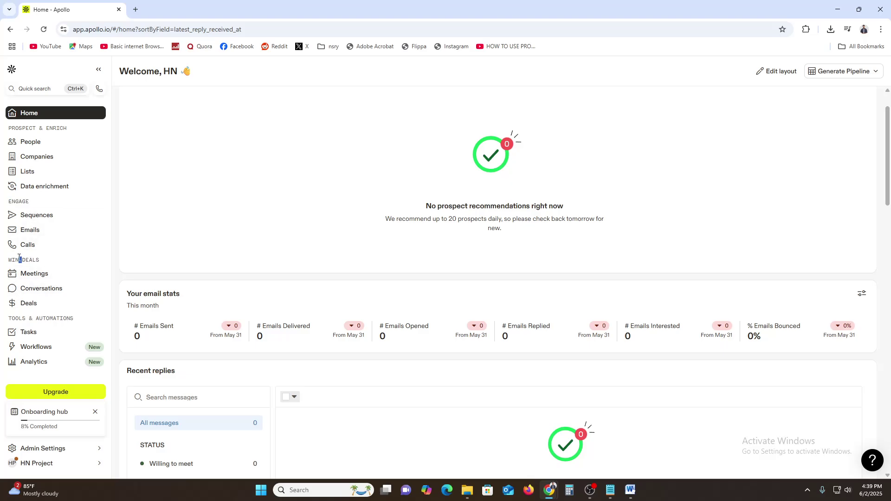
{"action": "triple_click", "coordinate": [38, 317]}
{"action": "left_click", "coordinate": [48, 318]}
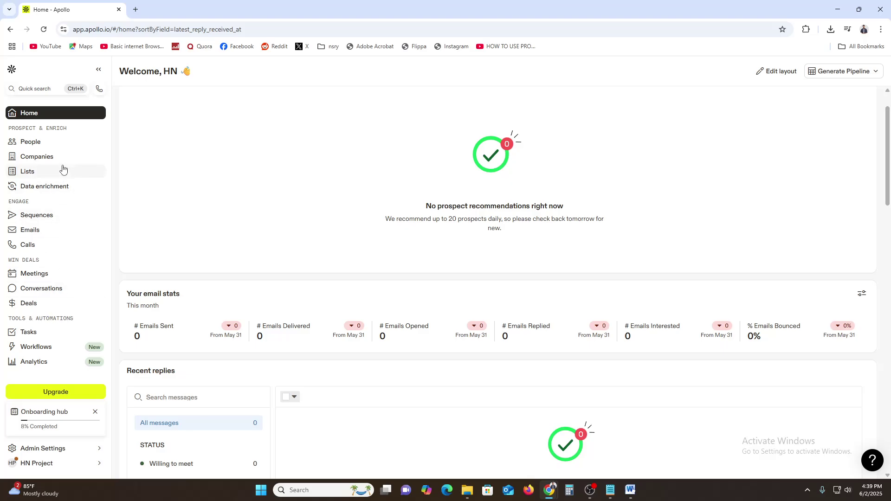
{"action": "triple_click", "coordinate": [32, 128]}
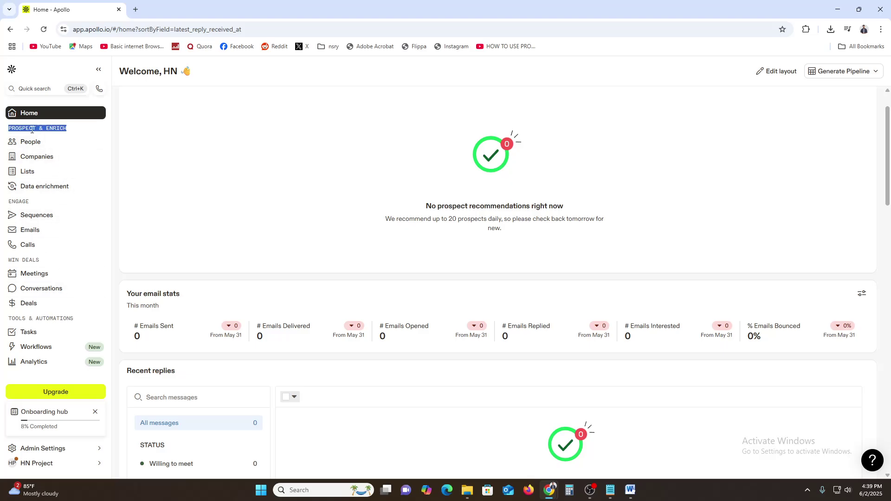
- Open People search, dismiss the AI research tip, and browse the 'apple' keyword results
{"action": "left_click", "coordinate": [28, 141]}
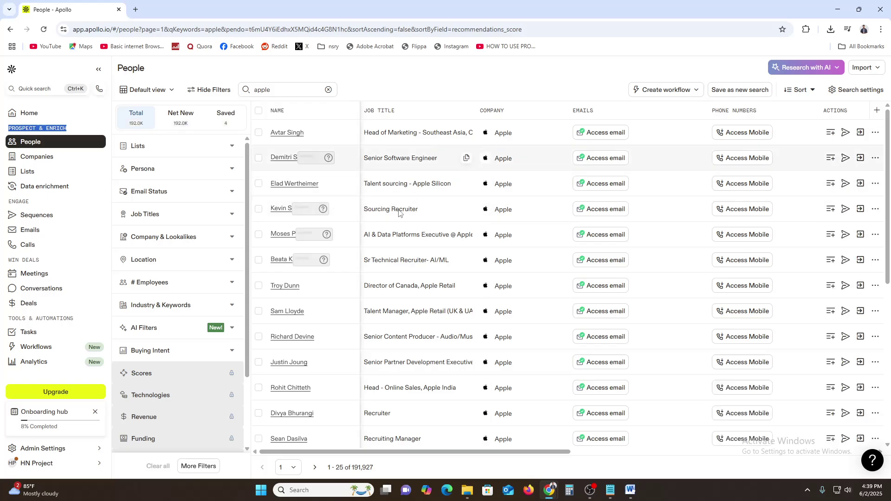
{"action": "scroll", "coordinate": [490, 185], "scroll_direction": "down", "scroll_amount": 5}
{"action": "scroll", "coordinate": [325, 232], "scroll_direction": "up", "scroll_amount": 4}
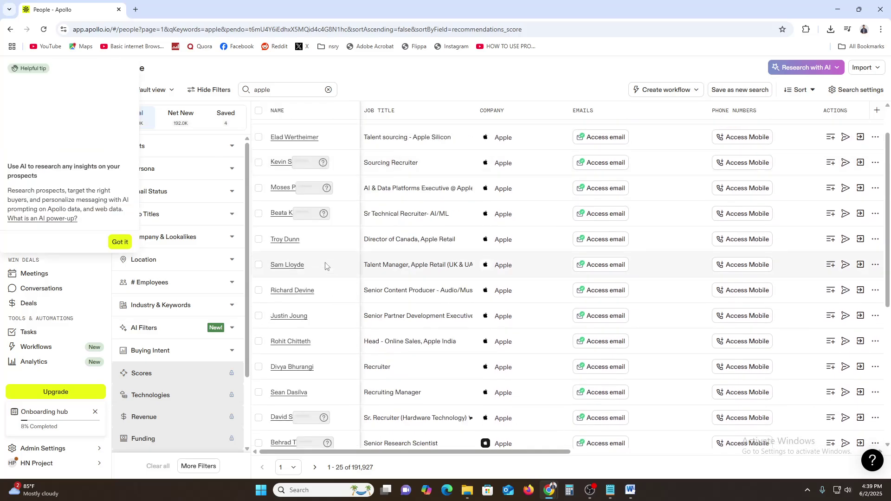
{"action": "left_click", "coordinate": [746, 265]}
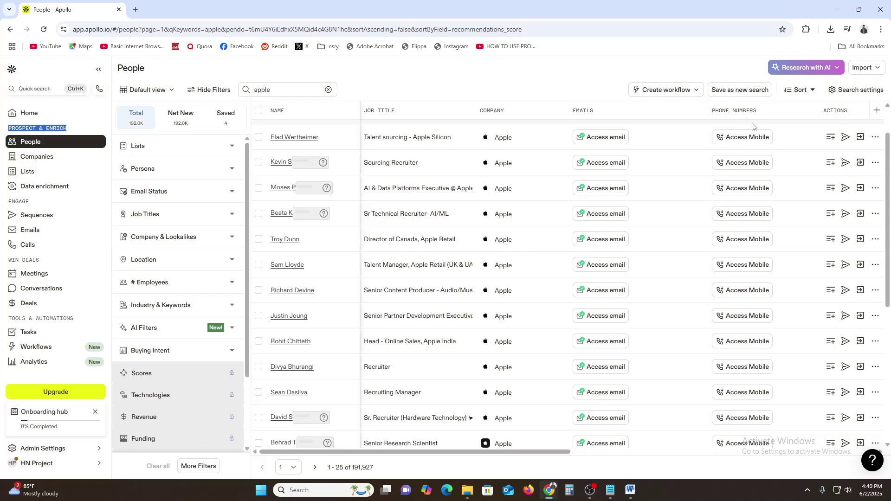
{"action": "scroll", "coordinate": [640, 436], "scroll_direction": "right", "scroll_amount": 8}
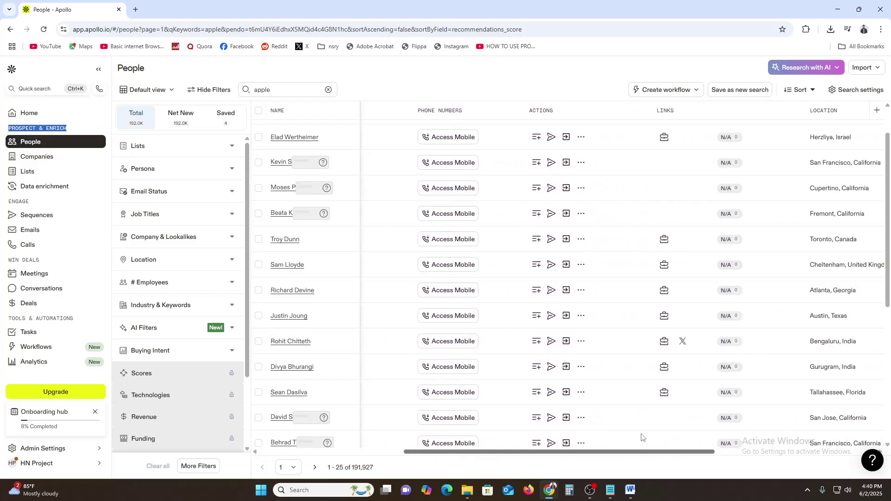
{"action": "left_click_drag", "start_coordinate": [703, 437], "coordinate": [721, 436]}
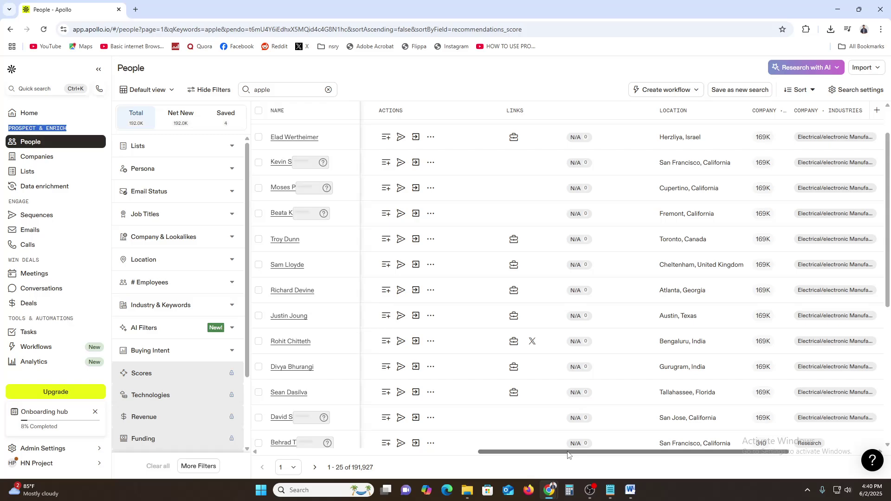
{"action": "left_click_drag", "start_coordinate": [561, 452], "coordinate": [342, 463]}
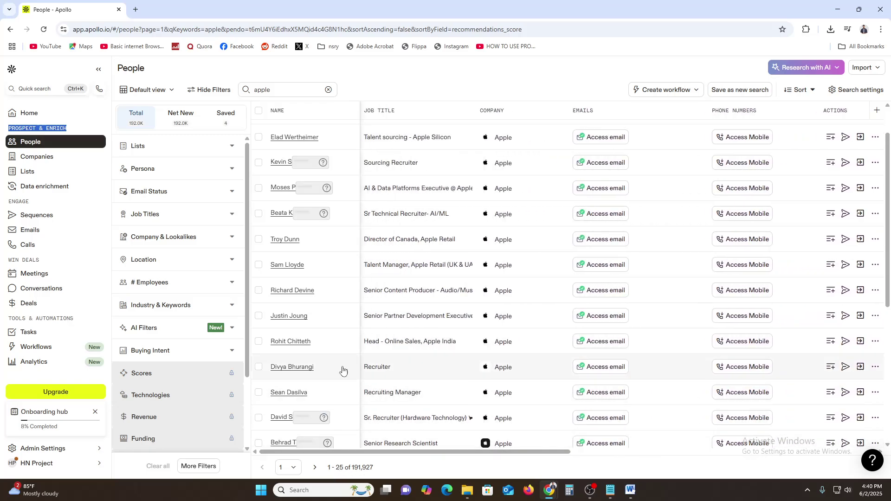
- Expand the Persona filter and clear the 'apple' keyword to show all 224.3M people
{"action": "scroll", "coordinate": [394, 380], "scroll_direction": "down", "scroll_amount": 2}
{"action": "scroll", "coordinate": [399, 380], "scroll_direction": "down", "scroll_amount": 3}
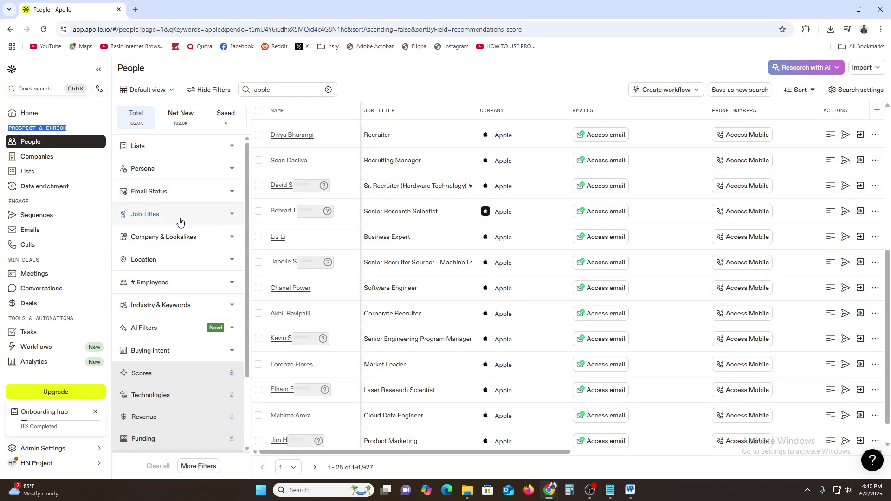
{"action": "left_click", "coordinate": [142, 166]}
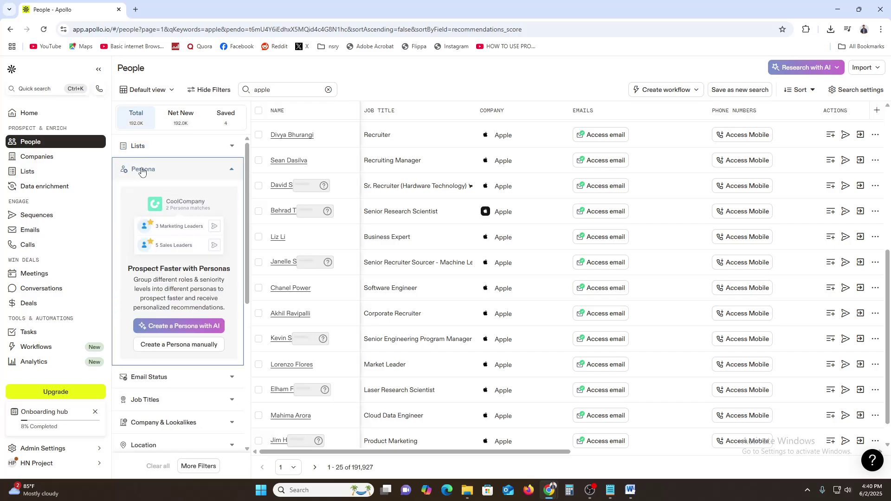
{"action": "left_click", "coordinate": [328, 90]}
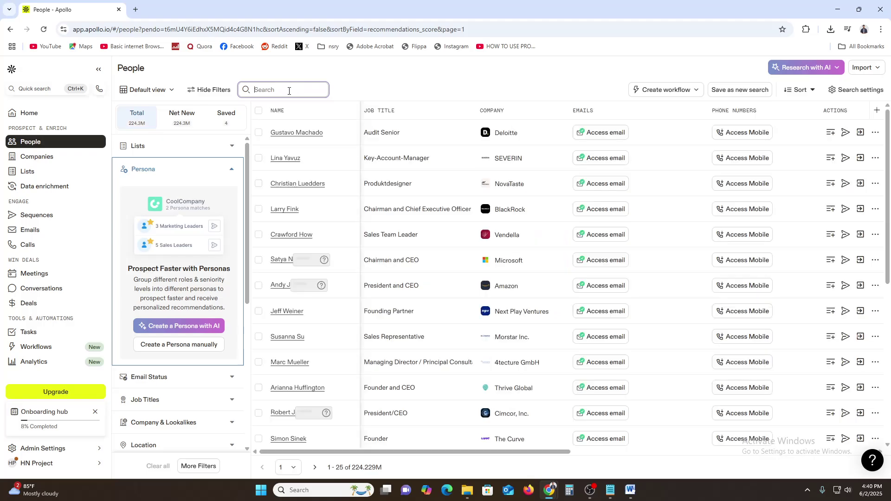
- Search People for 'tesla' (49,198 results) and select the senior manufacturing recruiter's name
{"action": "type", "text": "tesla"}
{"action": "key", "text": "Return"}
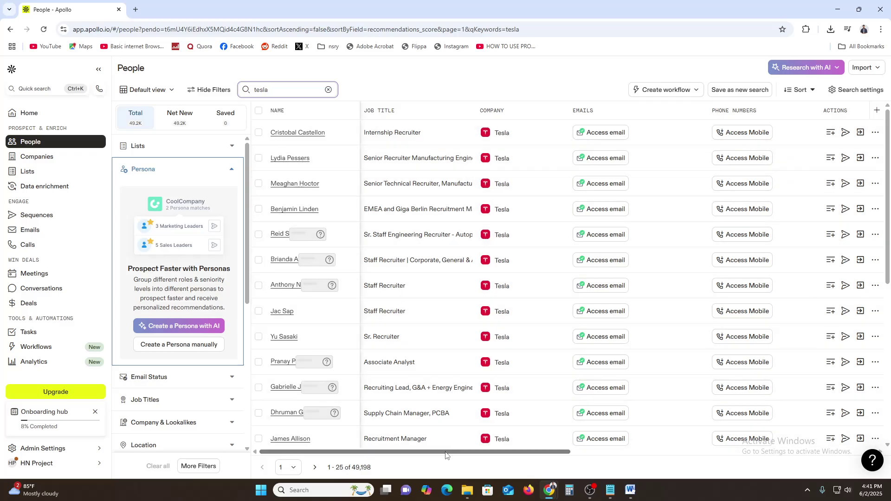
{"action": "mouse_move", "coordinate": [444, 455]}
{"action": "left_mouse_down"}
{"action": "mouse_move", "coordinate": [746, 449]}
{"action": "mouse_move", "coordinate": [437, 460]}
{"action": "left_mouse_up"}
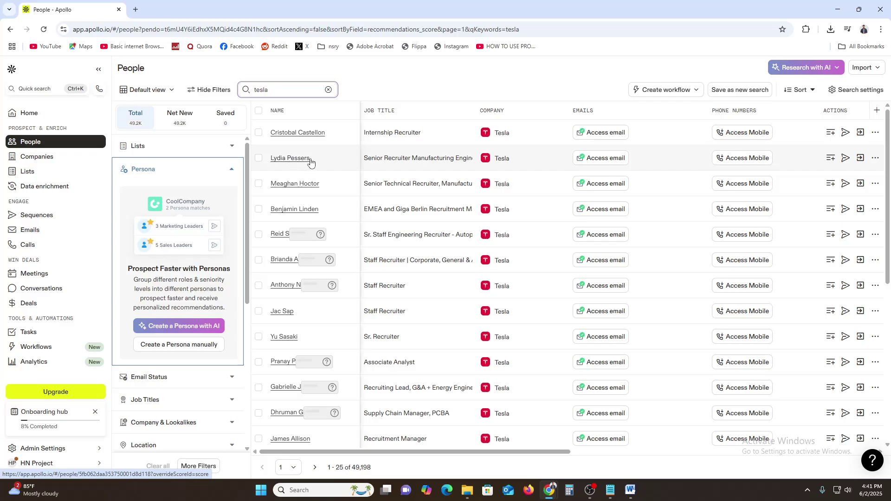
{"action": "left_click_drag", "start_coordinate": [312, 162], "coordinate": [269, 160]}
{"action": "key", "text": "ctrl+c"}
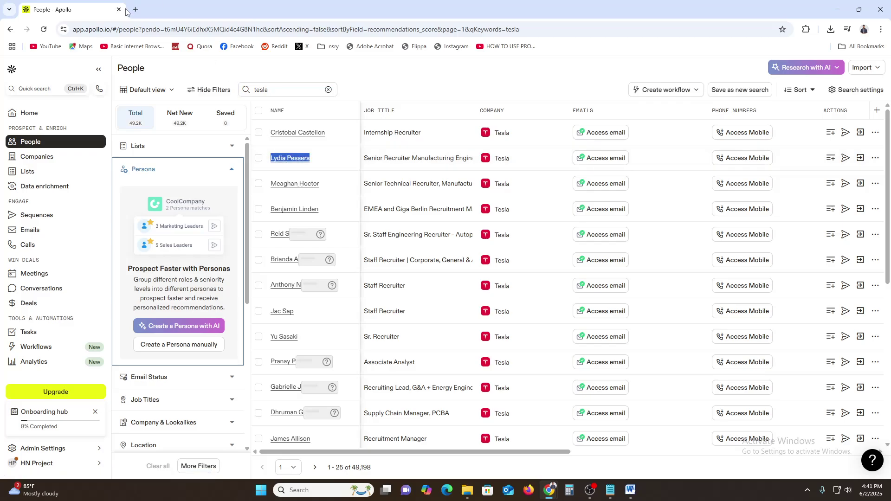
- Google the senior recruiter's name in a new tab, then select the internship recruiter's name in Apollo
{"action": "left_click", "coordinate": [135, 9]}
{"action": "key", "text": "ctrl+v"}
{"action": "key", "text": "Return"}
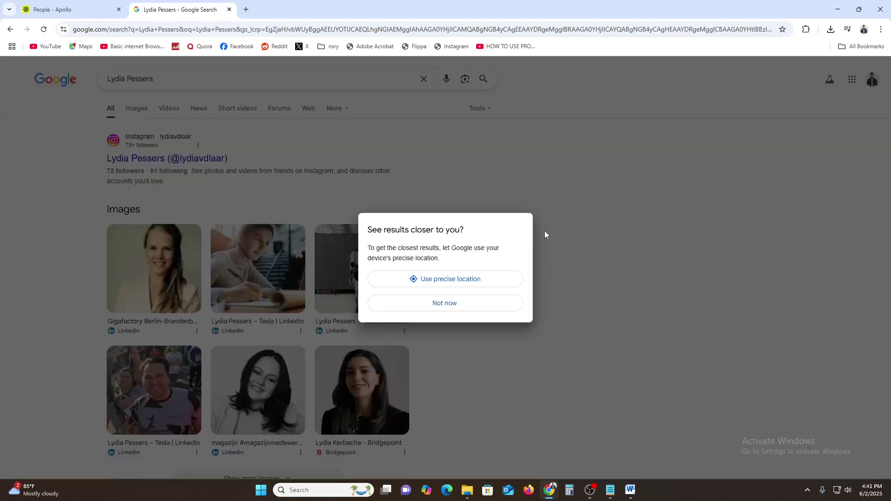
{"action": "left_click", "coordinate": [449, 281]}
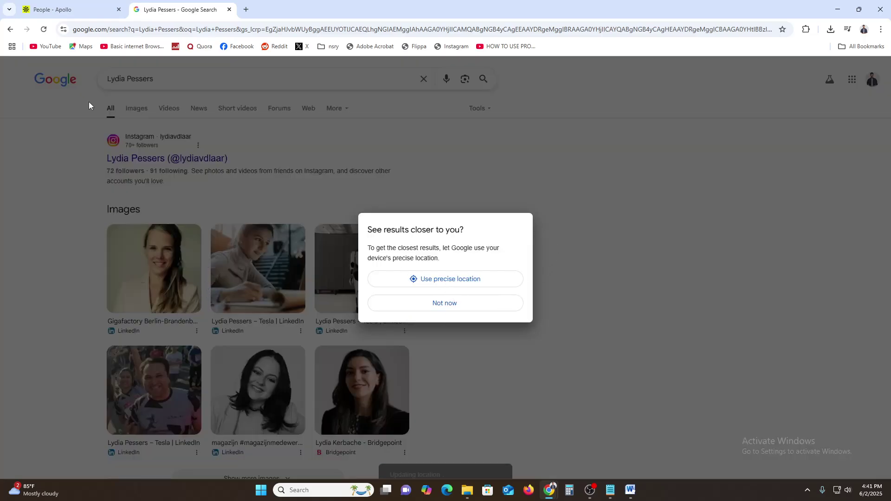
{"action": "key", "text": "ctrl+Tab"}
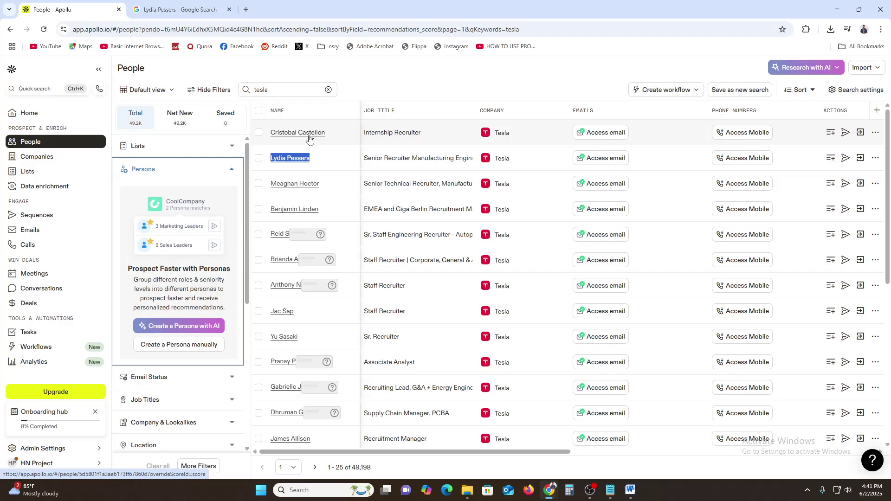
{"action": "left_click_drag", "start_coordinate": [333, 134], "coordinate": [271, 135]}
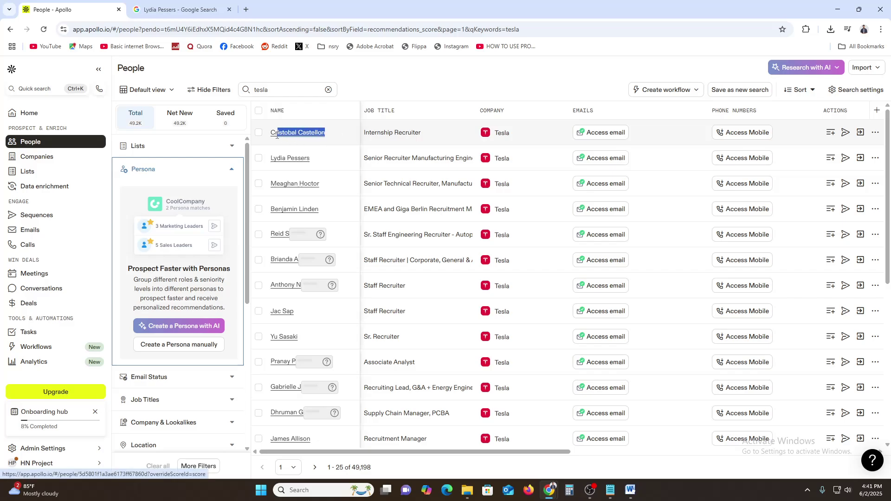
- Dismiss the location prompts on the Google results and open the recruiter's Instagram profile result
{"action": "left_click", "coordinate": [156, 9]}
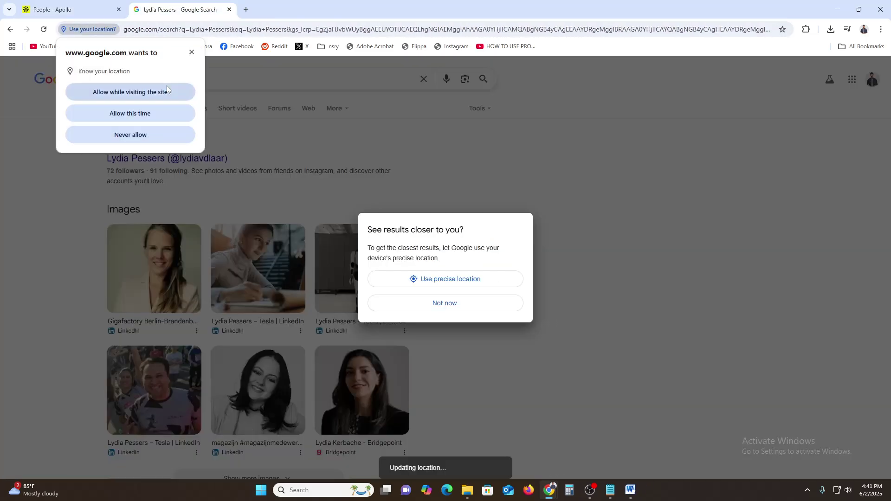
{"action": "left_click", "coordinate": [197, 57]}
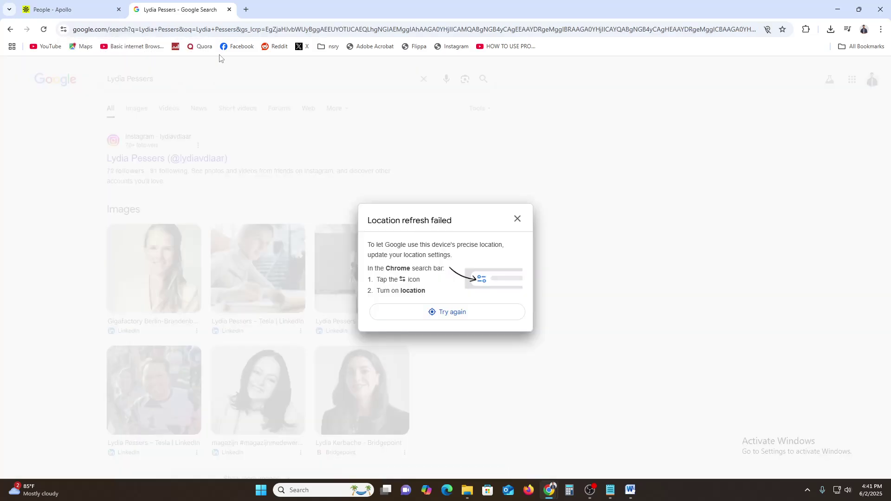
{"action": "left_click", "coordinate": [247, 6]}
{"action": "key", "text": "ctrl+v"}
{"action": "key", "text": "Return"}
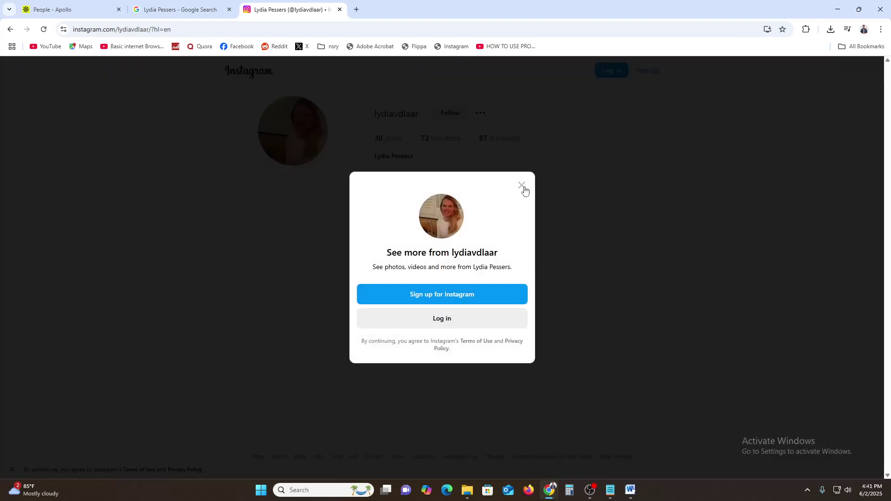
- Close Instagram's sign-up prompt on the private profile and return to Apollo's Tesla People list
{"action": "left_click", "coordinate": [522, 185]}
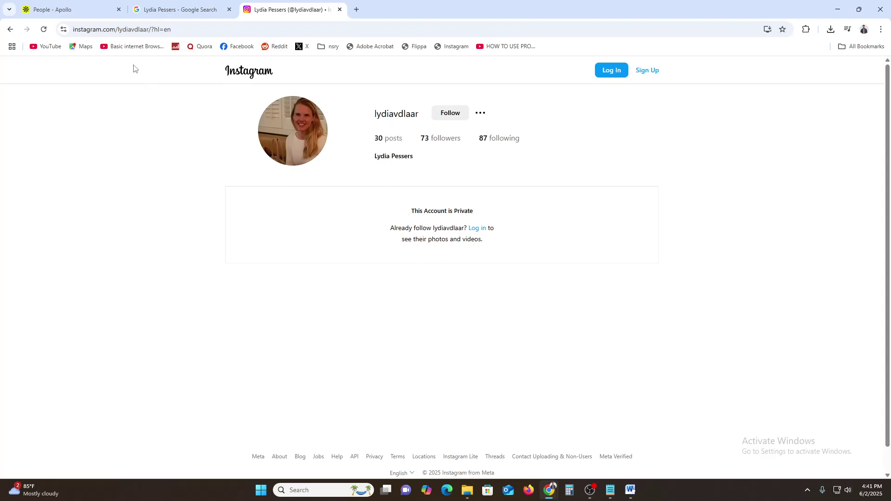
{"action": "left_click", "coordinate": [194, 6]}
{"action": "left_click", "coordinate": [93, 9]}
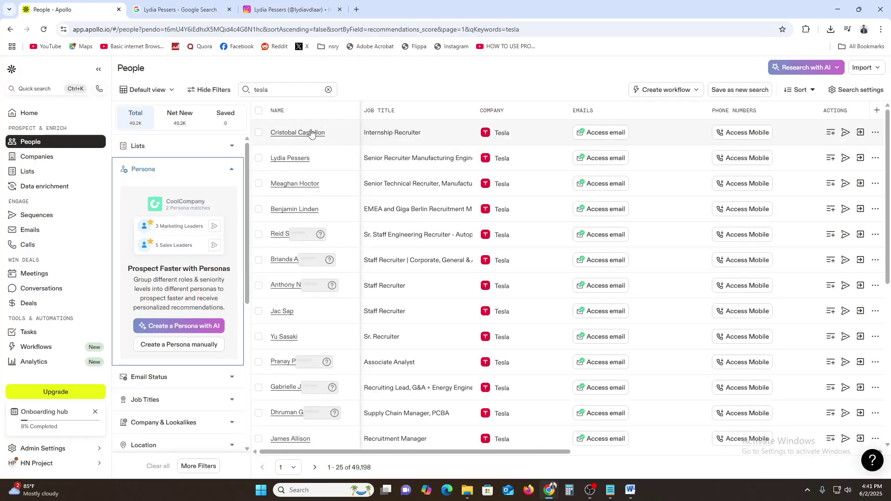
- Search Google for the senior recruiter's full name in a new tab, then return to Apollo
{"action": "left_click_drag", "start_coordinate": [326, 133], "coordinate": [270, 134]}
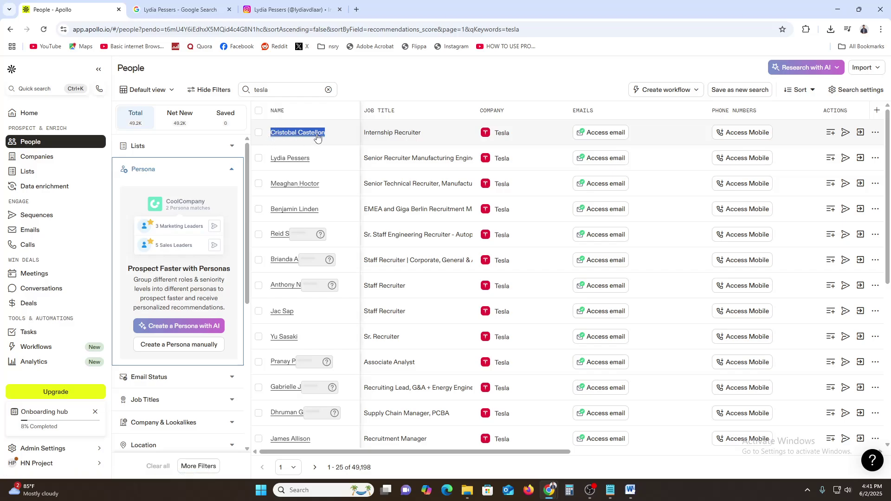
{"action": "left_click", "coordinate": [356, 9]}
{"action": "key", "text": "Return"}
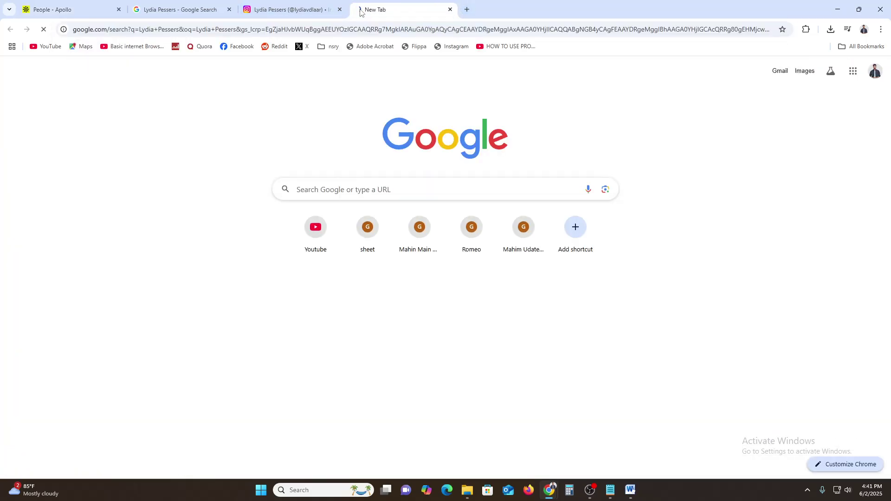
{"action": "left_click", "coordinate": [55, 10]}
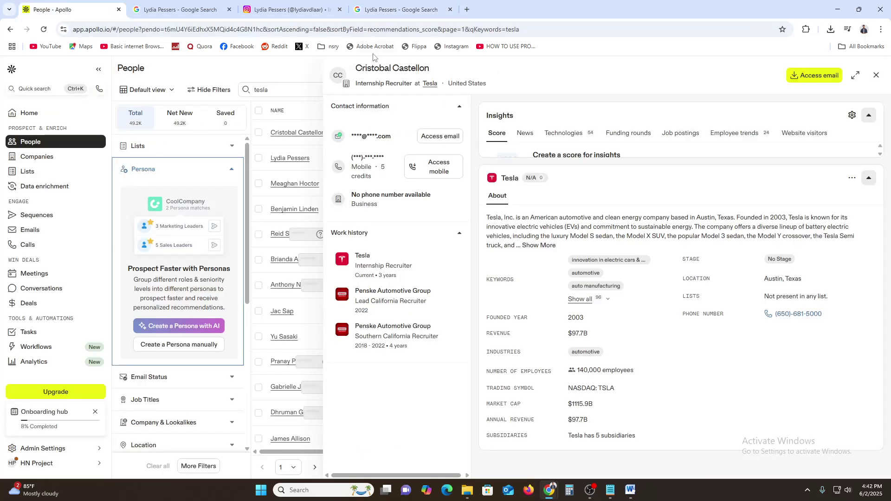
- Open the internship recruiter's full Apollo profile and select their name to copy
{"action": "key", "text": "Escape"}
{"action": "left_click", "coordinate": [301, 133]}
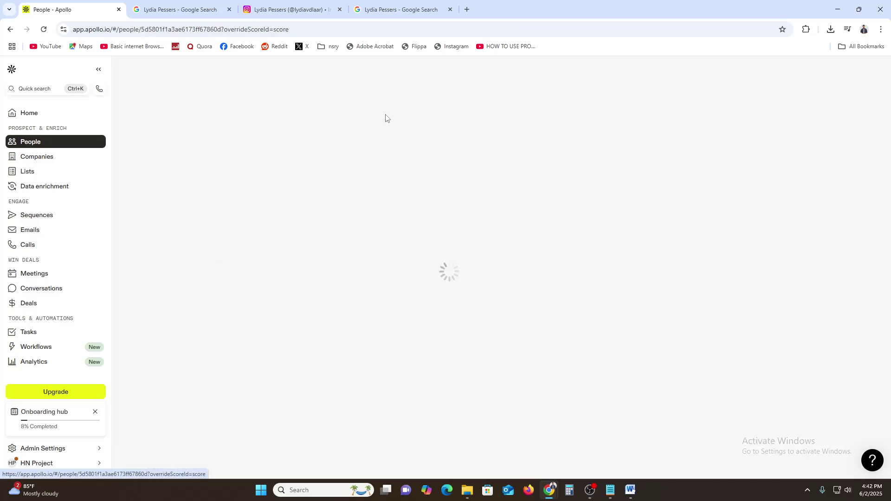
{"action": "triple_click", "coordinate": [195, 77]}
{"action": "key", "text": "ctrl+c"}
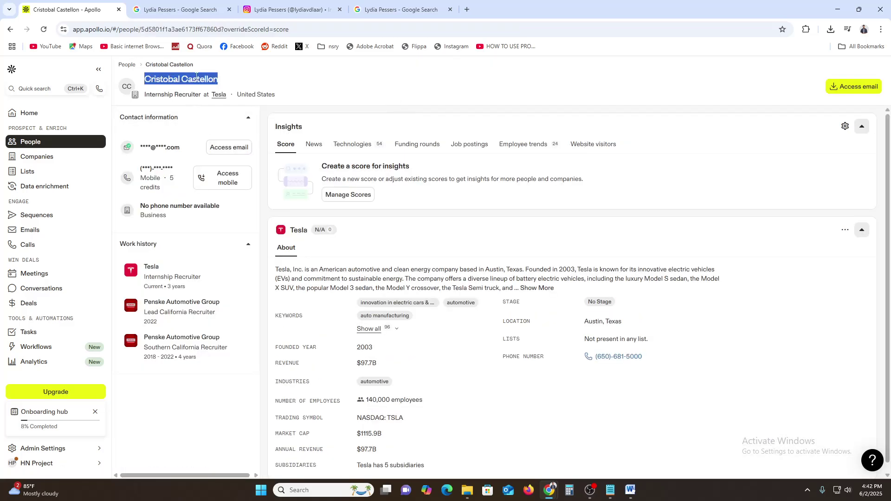
{"action": "left_click", "coordinate": [373, 8]}
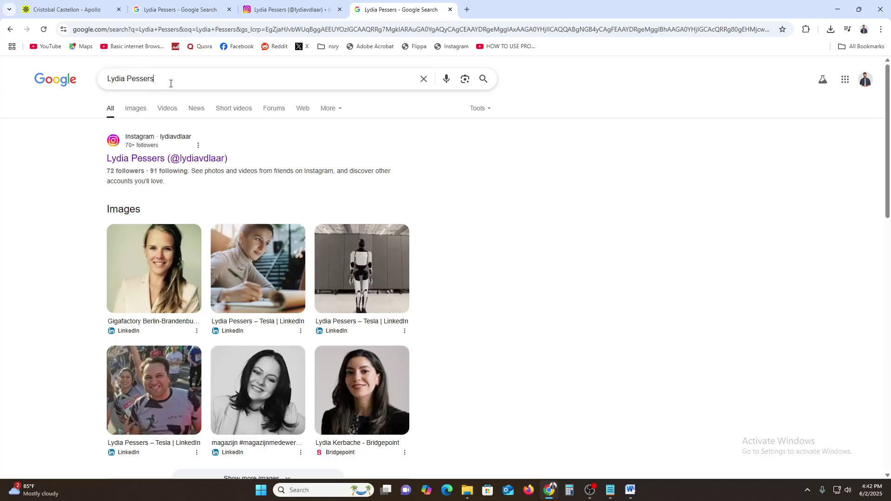
- Replace the Google query with the internship recruiter's name, search it, and return to Apollo
{"action": "key", "text": "ctrl+a"}
{"action": "key", "text": "ctrl+v"}
{"action": "key", "text": "Return"}
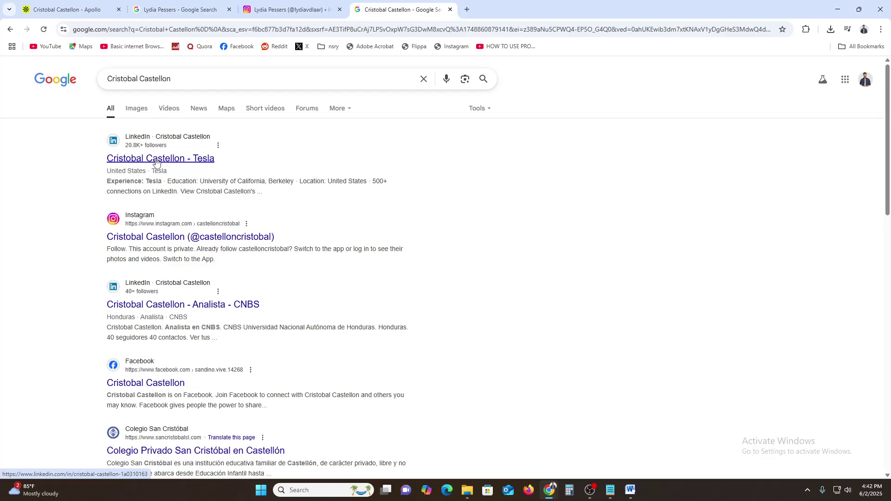
{"action": "key", "text": "ctrl+1"}
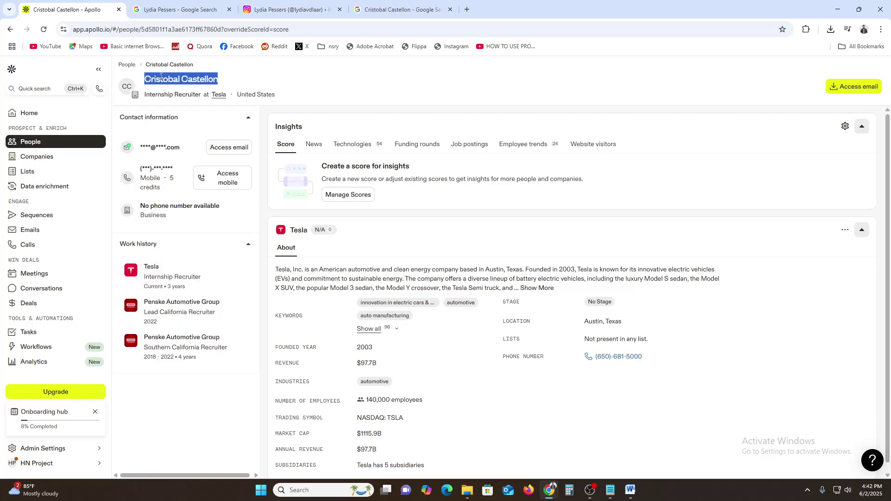
- Go back to the Tesla People results and tick both recruiters' rows
{"action": "left_click", "coordinate": [125, 64]}
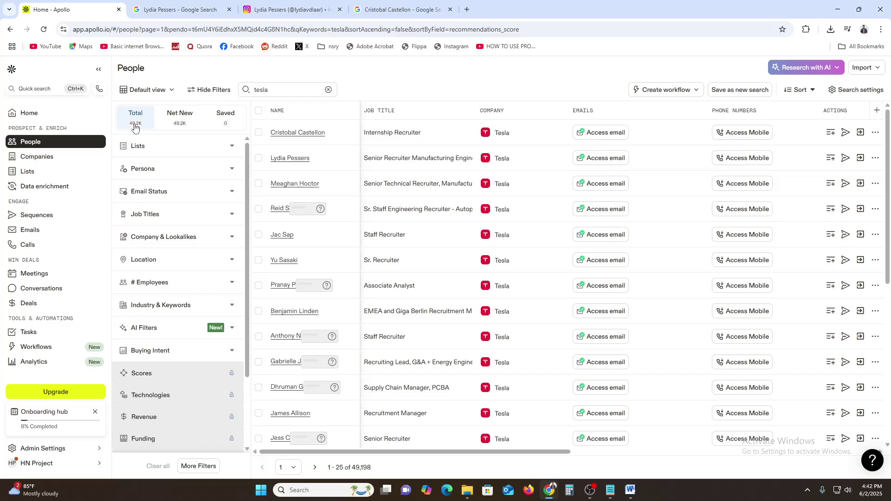
{"action": "left_click", "coordinate": [259, 132]}
{"action": "left_click", "coordinate": [259, 158]}
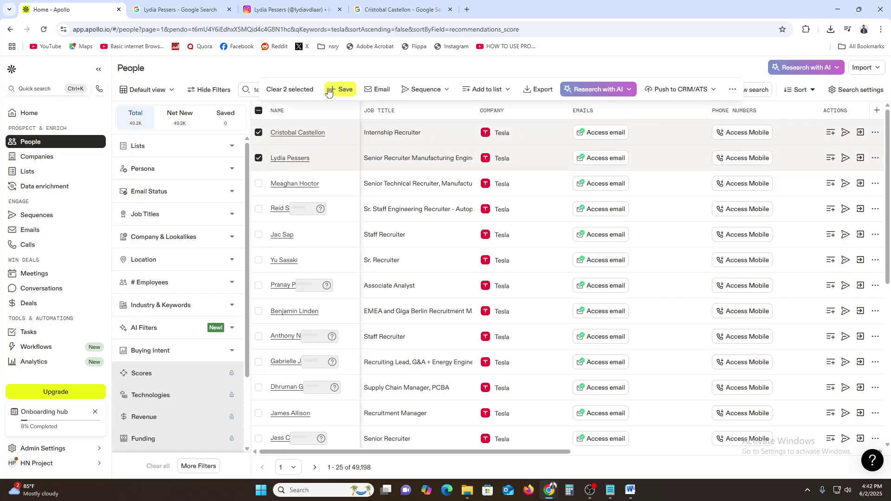
- Save both recruiters into a newly created 'TESLA' list, revealing their work emails
{"action": "left_click", "coordinate": [344, 94]}
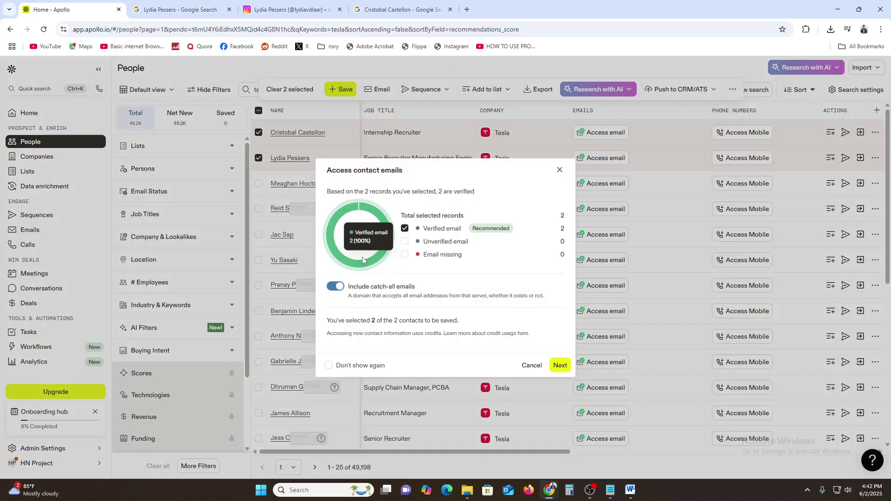
{"action": "left_click", "coordinate": [560, 365]}
{"action": "left_click", "coordinate": [328, 185]}
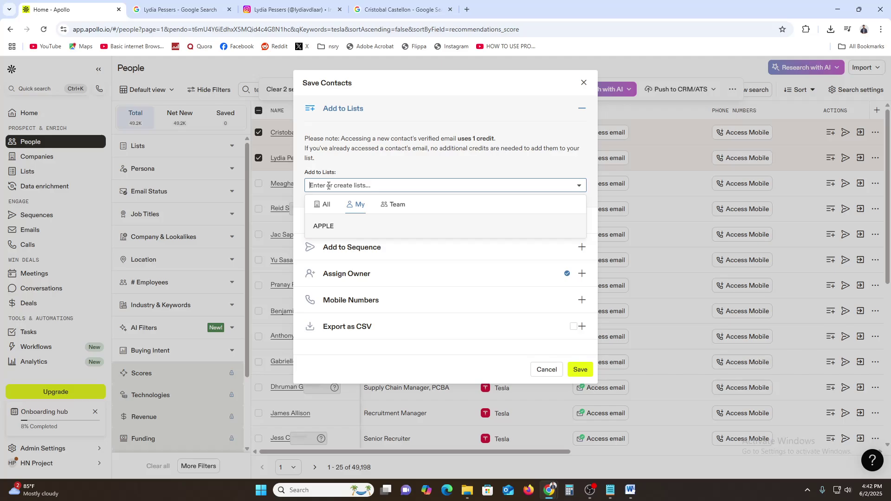
{"action": "type", "text": "TESLA"}
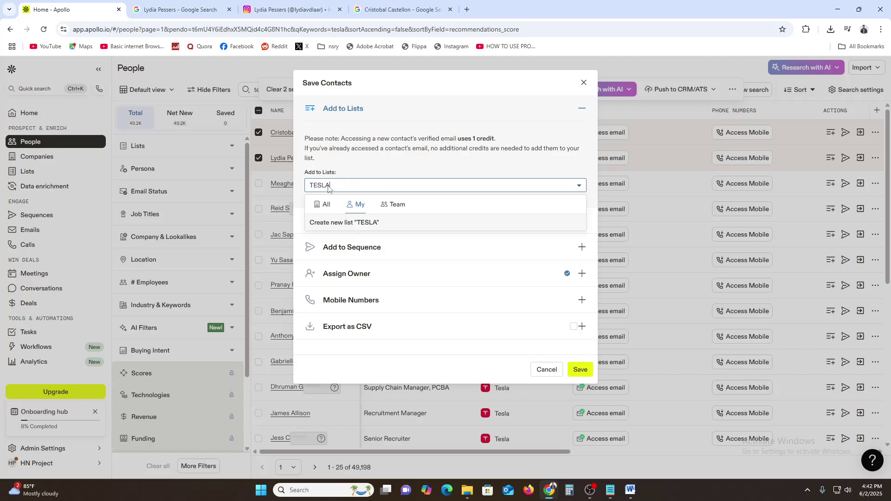
{"action": "key", "text": "Return"}
{"action": "left_click", "coordinate": [580, 370]}
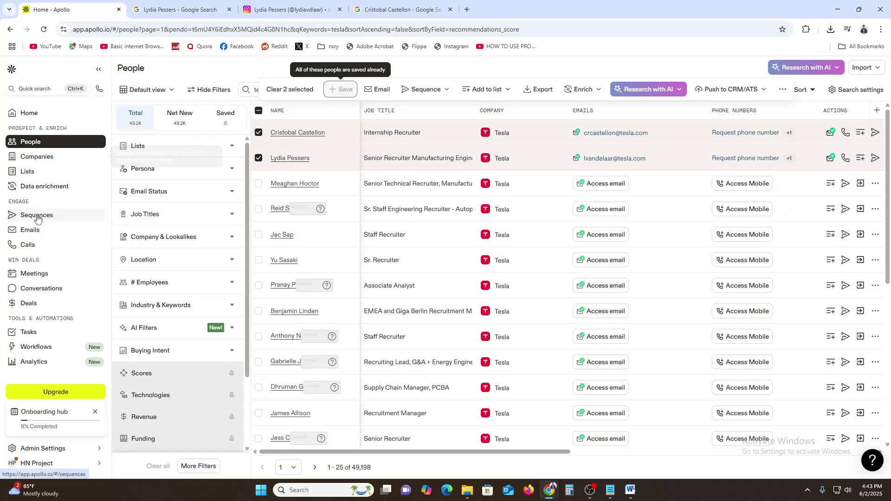
- Create a sequence from the 'At-risk customers' template with emails on Days 1, 4, 7 and 10
{"action": "double_click", "coordinate": [23, 203]}
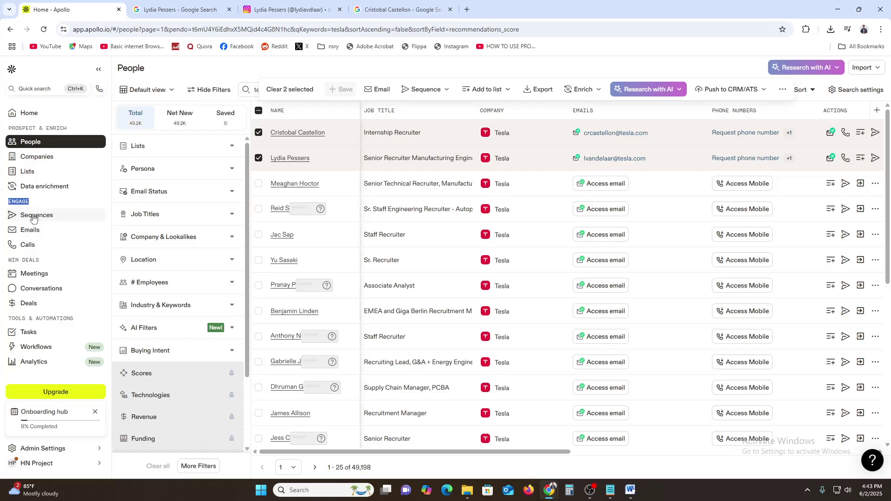
{"action": "left_click", "coordinate": [33, 218]}
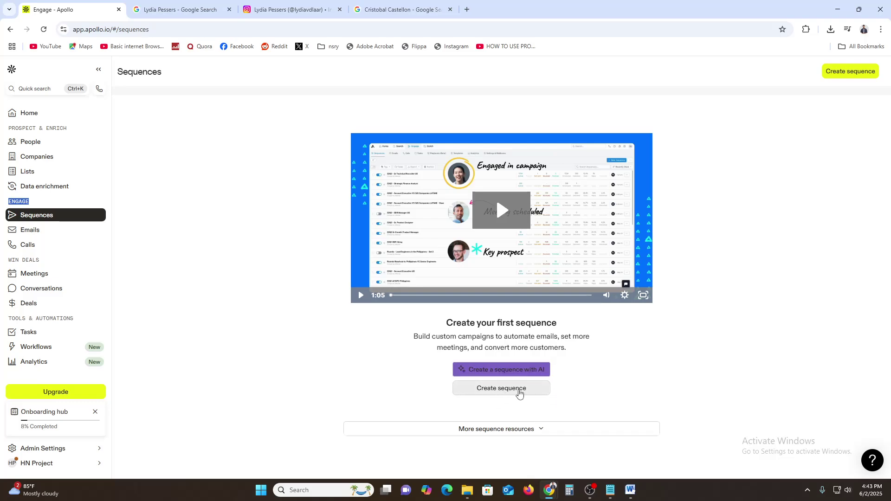
{"action": "left_click", "coordinate": [518, 392]}
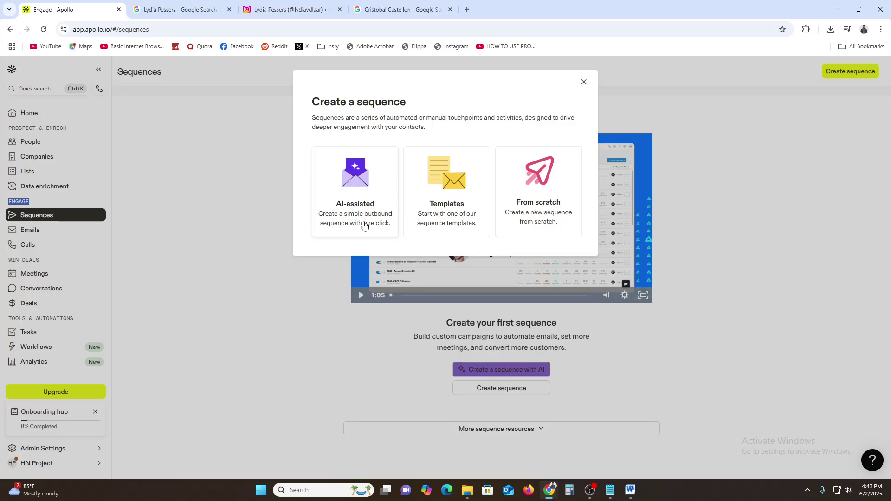
{"action": "left_click", "coordinate": [455, 185]}
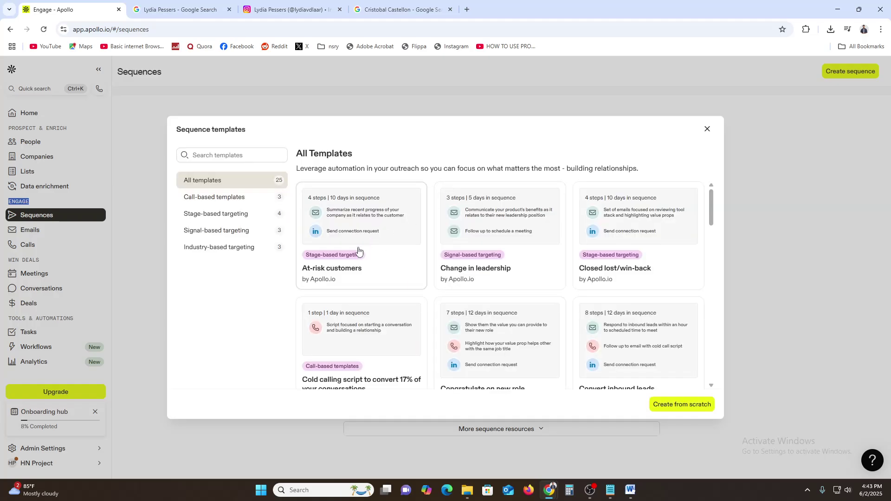
{"action": "left_click", "coordinate": [366, 203]}
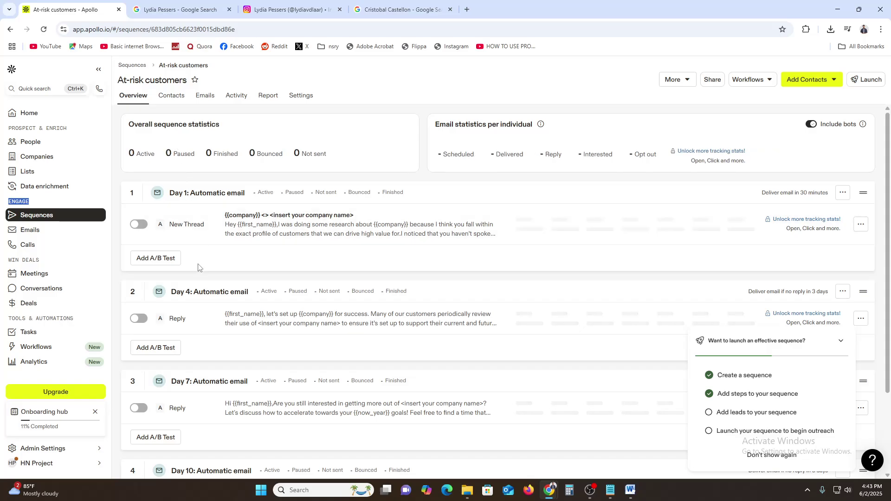
- Switch on the Day 4, Day 7 and Day 10 email steps of the sequence
{"action": "scroll", "coordinate": [206, 301], "scroll_direction": "down", "scroll_amount": 2}
{"action": "scroll", "coordinate": [259, 215], "scroll_direction": "up", "scroll_amount": 2}
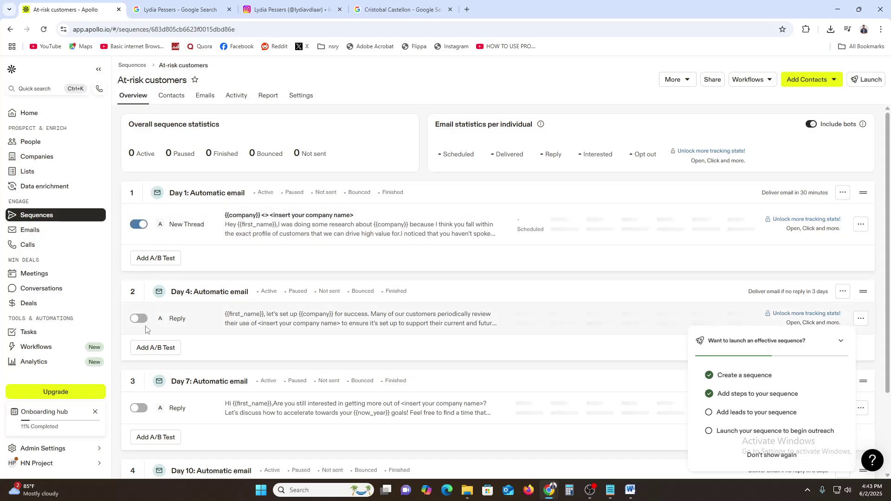
{"action": "left_click", "coordinate": [138, 318]}
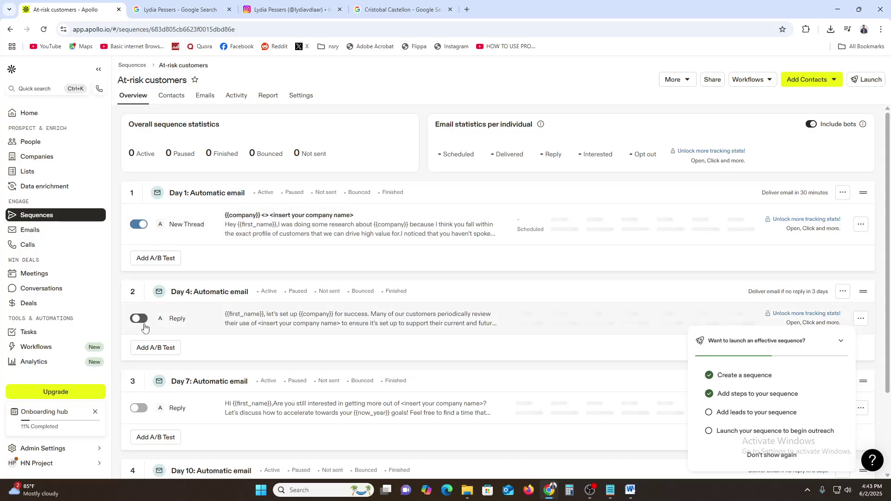
{"action": "left_click", "coordinate": [138, 409]}
{"action": "scroll", "coordinate": [138, 408], "scroll_direction": "down", "scroll_amount": 2}
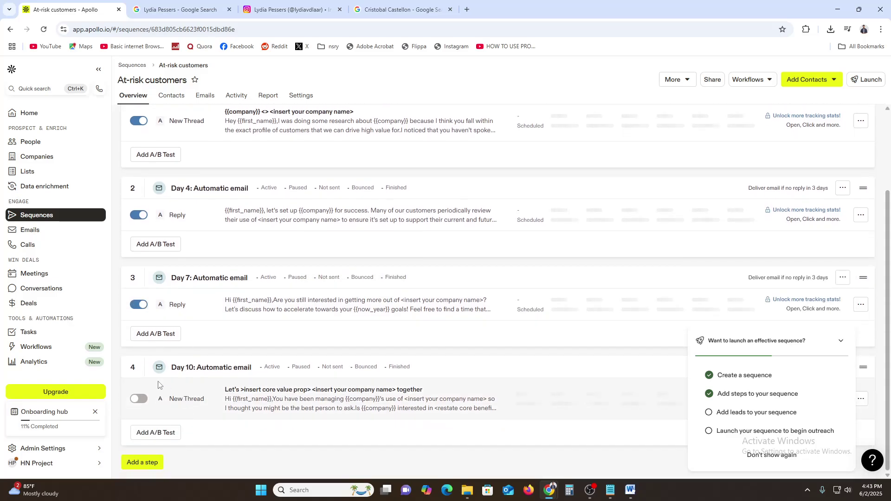
{"action": "left_click", "coordinate": [138, 399]}
{"action": "scroll", "coordinate": [243, 432], "scroll_direction": "up", "scroll_amount": 2}
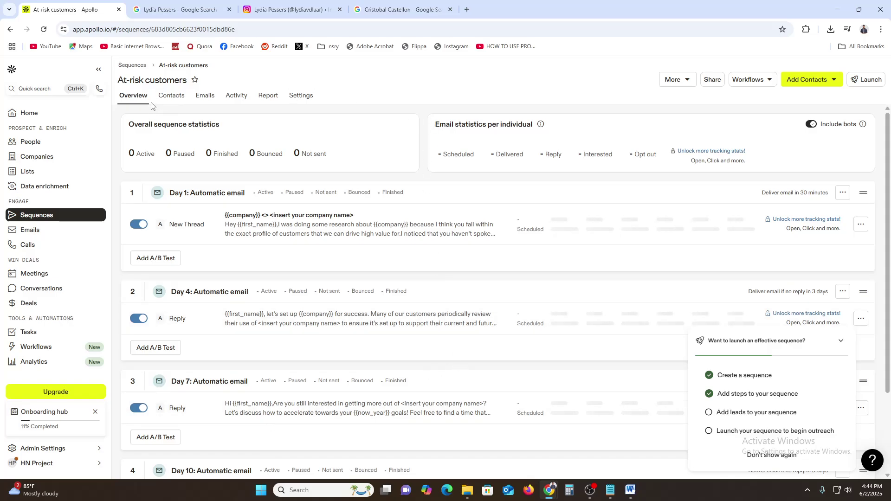
{"action": "scroll", "coordinate": [556, 370], "scroll_direction": "down", "scroll_amount": 2}
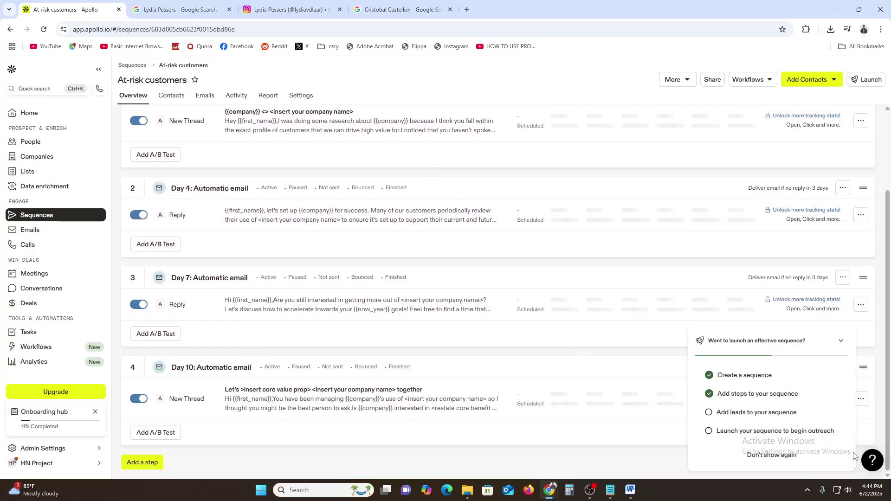
- Collapse the onboarding checklist and view the Add a step options without adding one
{"action": "left_click", "coordinate": [841, 341]}
{"action": "left_click", "coordinate": [150, 462]}
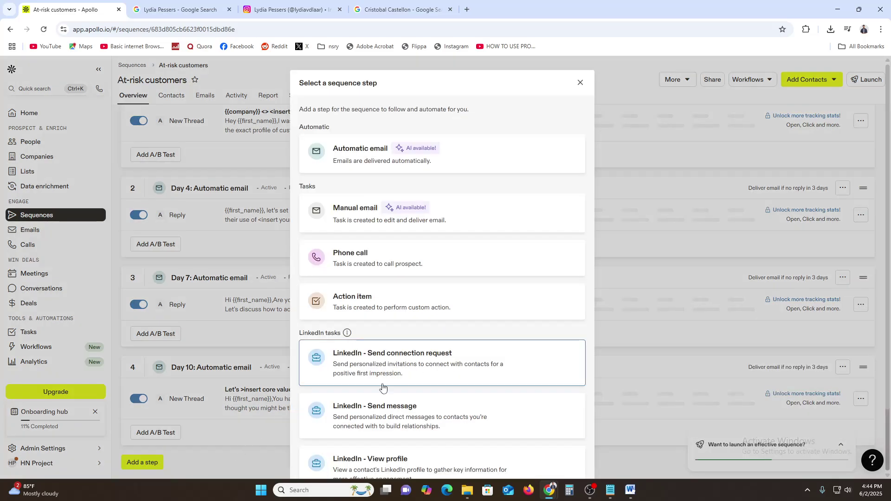
{"action": "scroll", "coordinate": [399, 209], "scroll_direction": "down", "scroll_amount": 2}
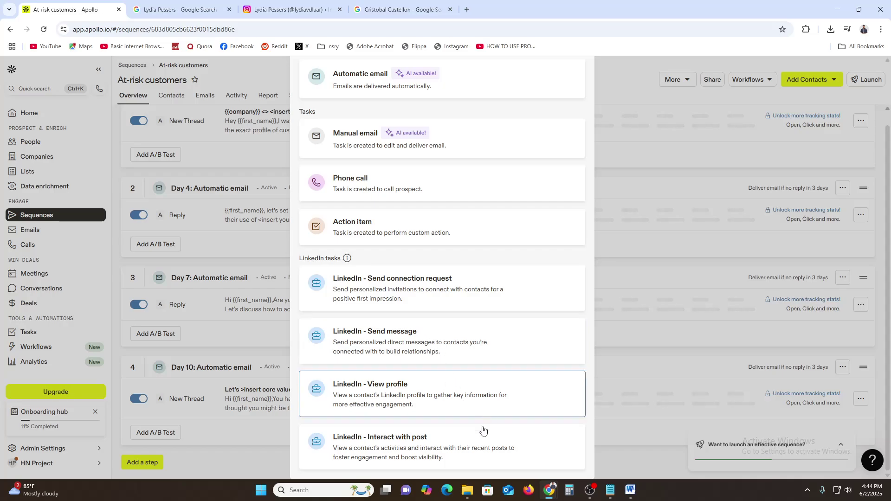
{"action": "left_click", "coordinate": [705, 323]}
{"action": "scroll", "coordinate": [715, 293], "scroll_direction": "up", "scroll_amount": 3}
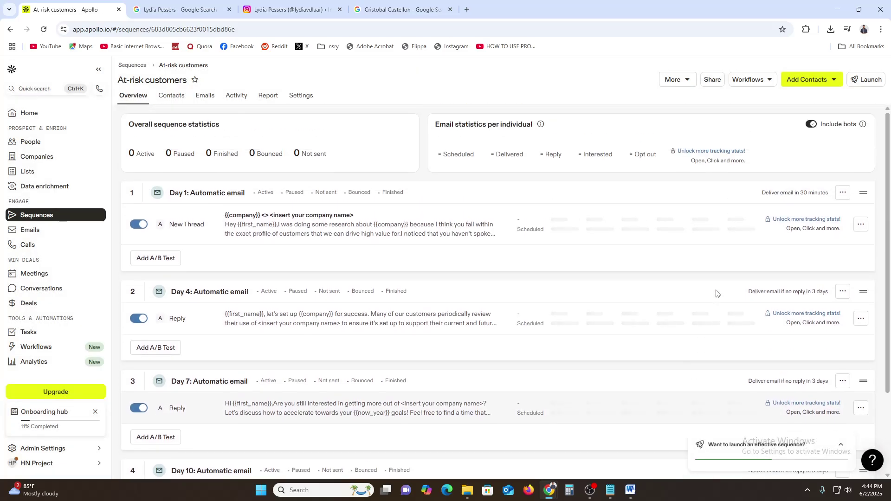
- Find prospects to add through the Prospect searcher, filtered to the TESLA list
{"action": "left_click", "coordinate": [826, 81]}
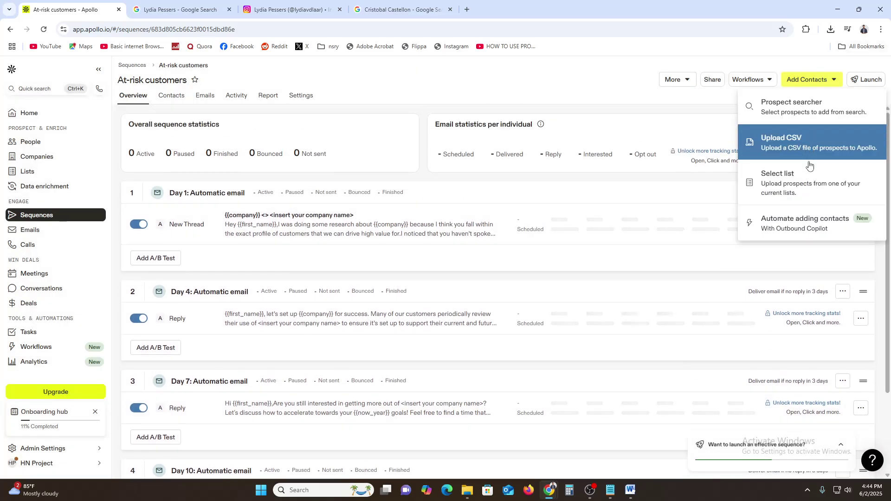
{"action": "left_click", "coordinate": [804, 113]}
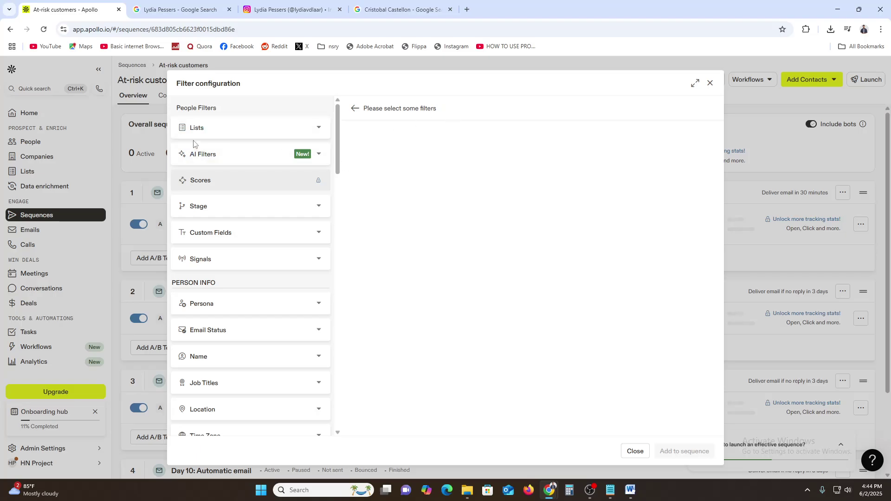
{"action": "left_click", "coordinate": [235, 130]}
{"action": "left_click", "coordinate": [213, 180]}
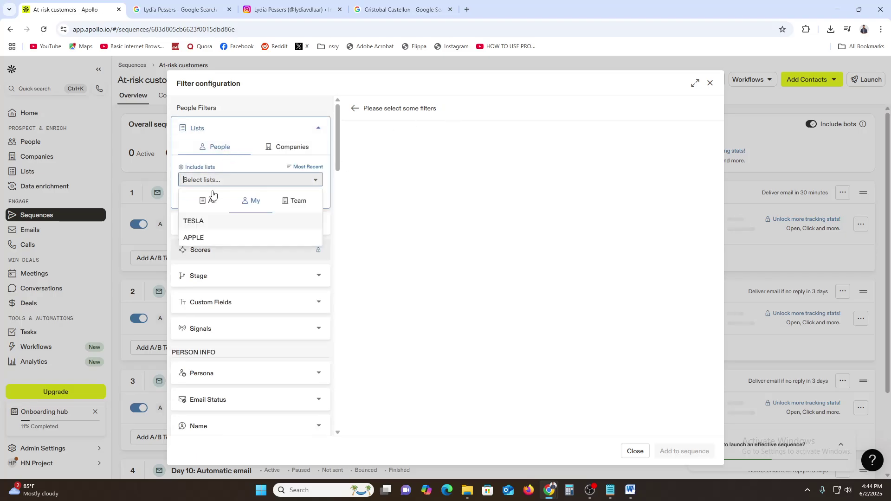
{"action": "left_click", "coordinate": [200, 224]}
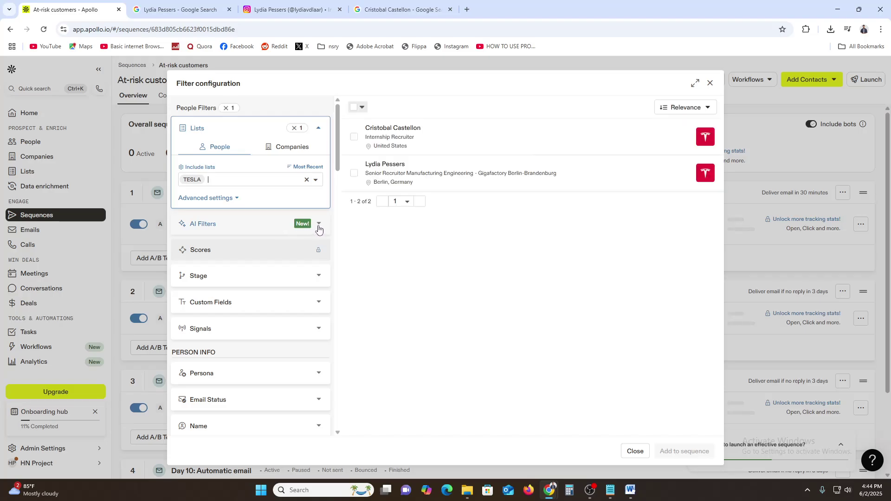
- Select both TESLA people and add them to the At-risk customers sequence
{"action": "left_click", "coordinate": [361, 107]}
{"action": "left_click", "coordinate": [374, 223]}
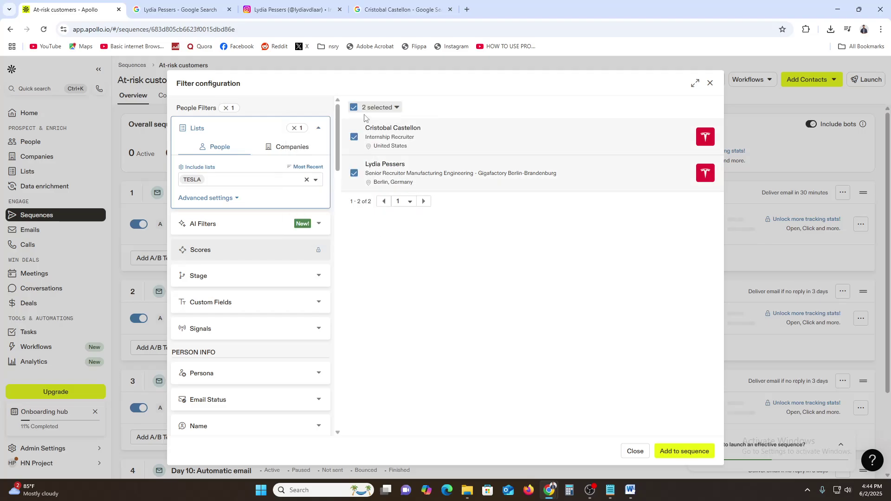
{"action": "left_click", "coordinate": [681, 450]}
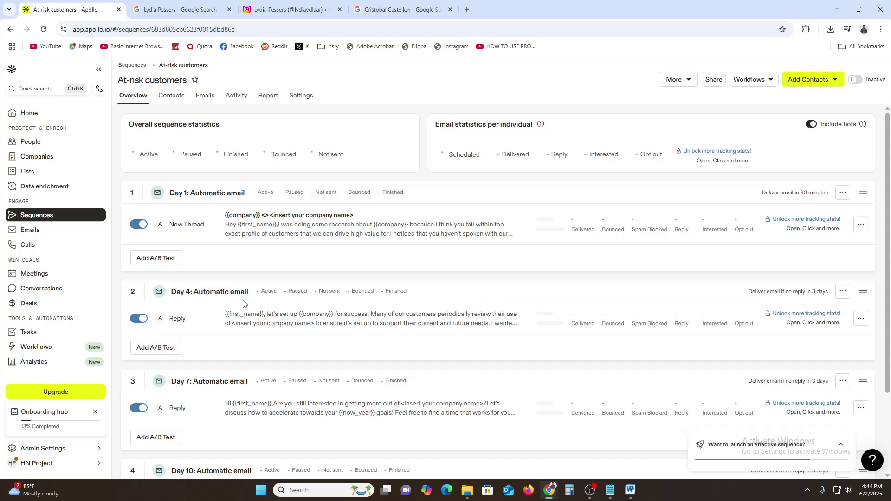
- Expand the sidebar and go to Tasks, which shows 0 tasks of every type
{"action": "left_click_drag", "start_coordinate": [7, 321], "coordinate": [85, 319]}
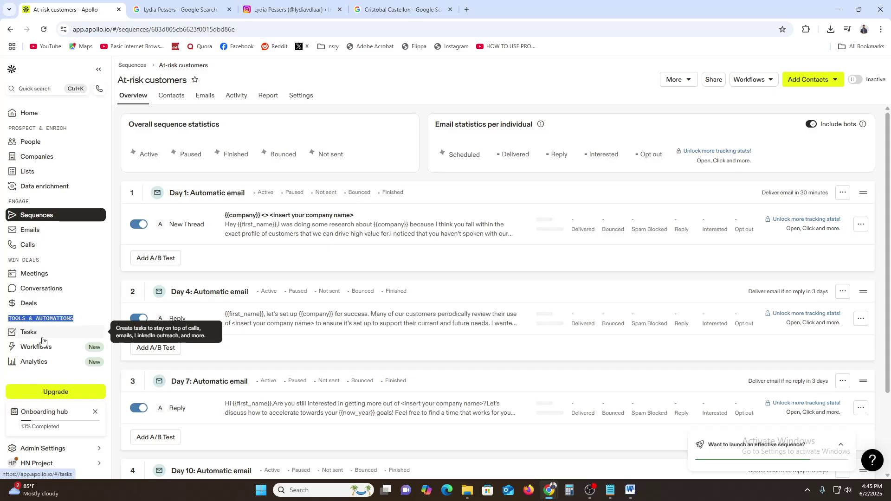
{"action": "left_click", "coordinate": [43, 334]}
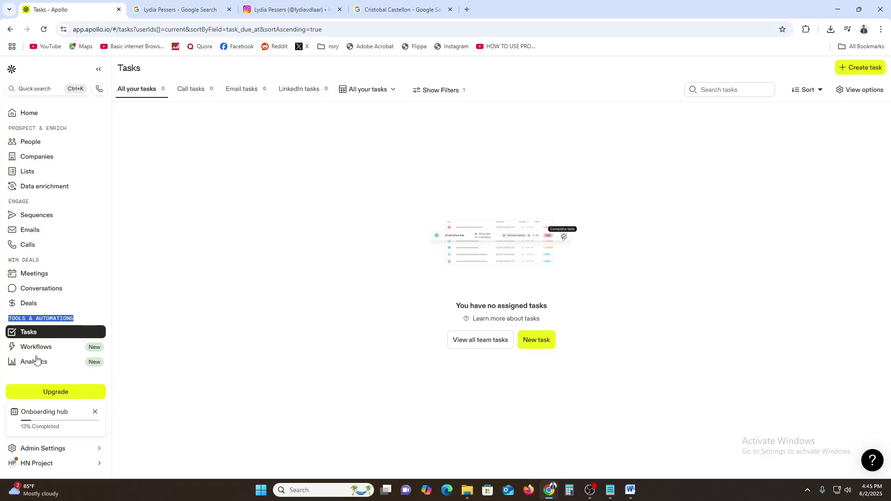
- View the Workflows templates page, then move on to the Analytics overview
{"action": "left_click", "coordinate": [58, 349]}
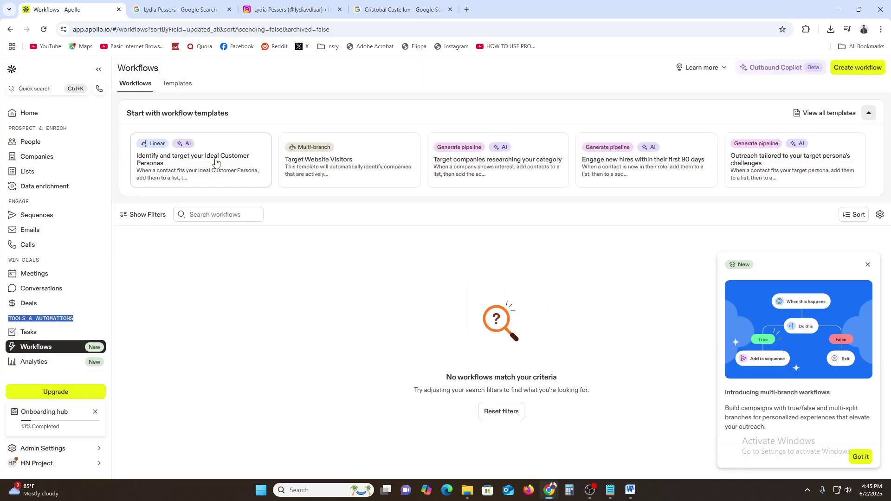
{"action": "left_click", "coordinate": [51, 362]}
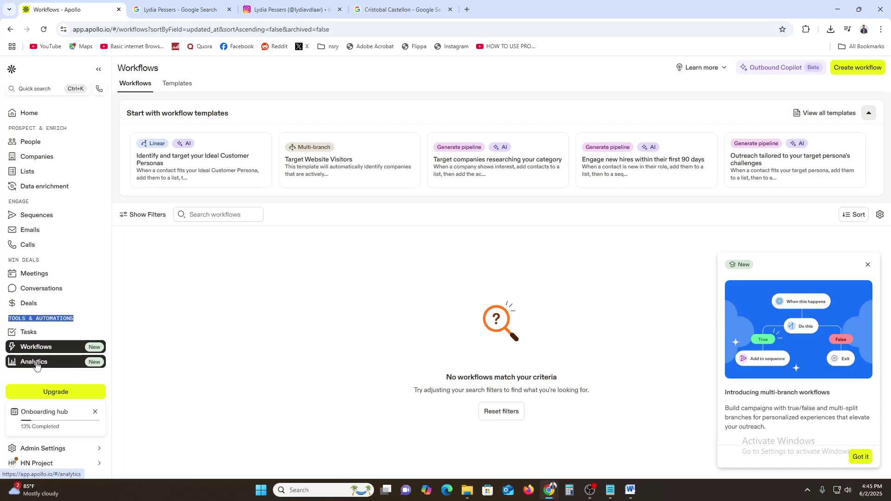